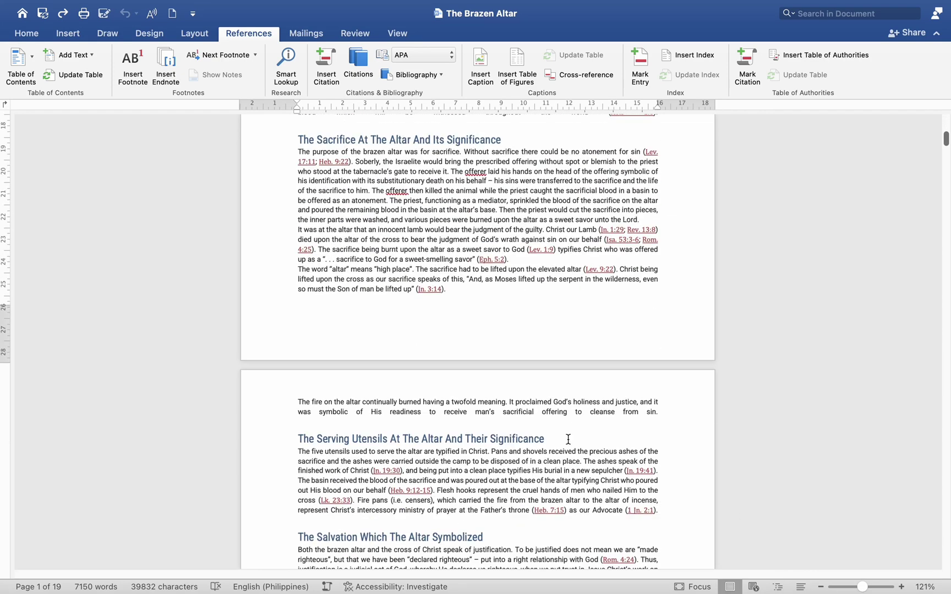
Return to the top of the document and show the Home ribbon's formatting tools
{"action": "scroll", "coordinate": [482, 414], "scroll_direction": "up", "scroll_amount": 20}
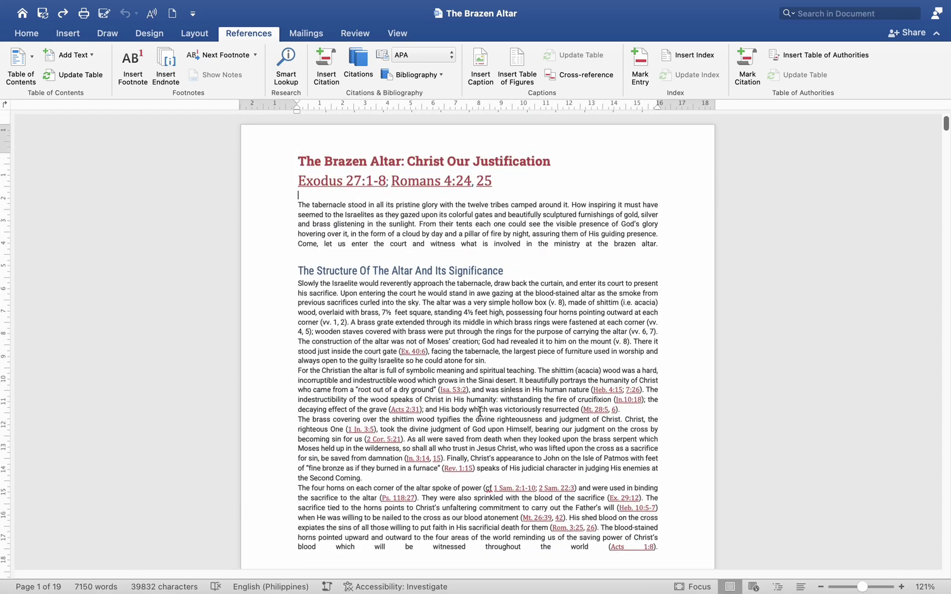
{"action": "left_click", "coordinate": [37, 33]}
{"action": "left_click", "coordinate": [36, 34]}
{"action": "left_click", "coordinate": [38, 33]}
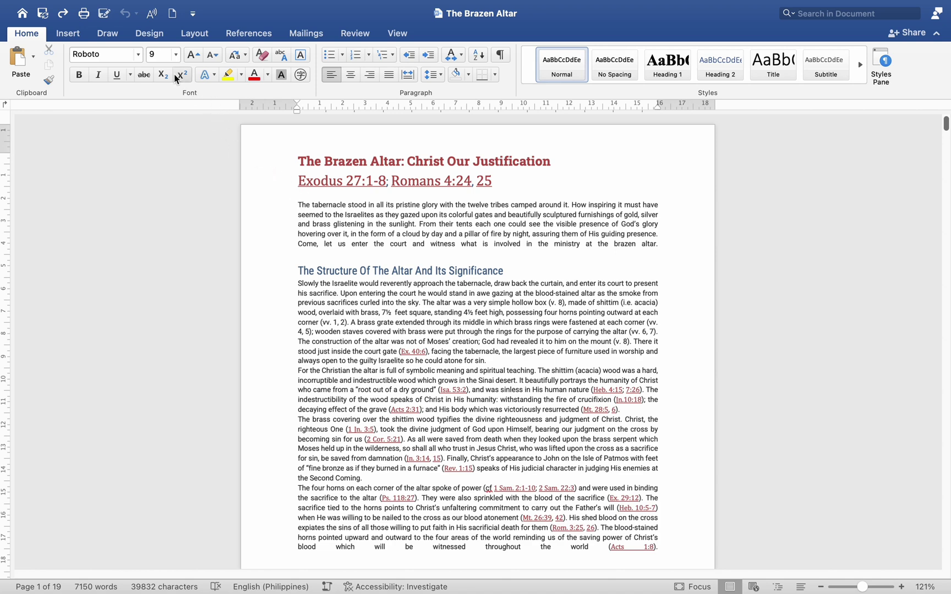
Insert a Classic automatic table of contents beneath the title from the References tab
{"action": "left_click", "coordinate": [247, 34]}
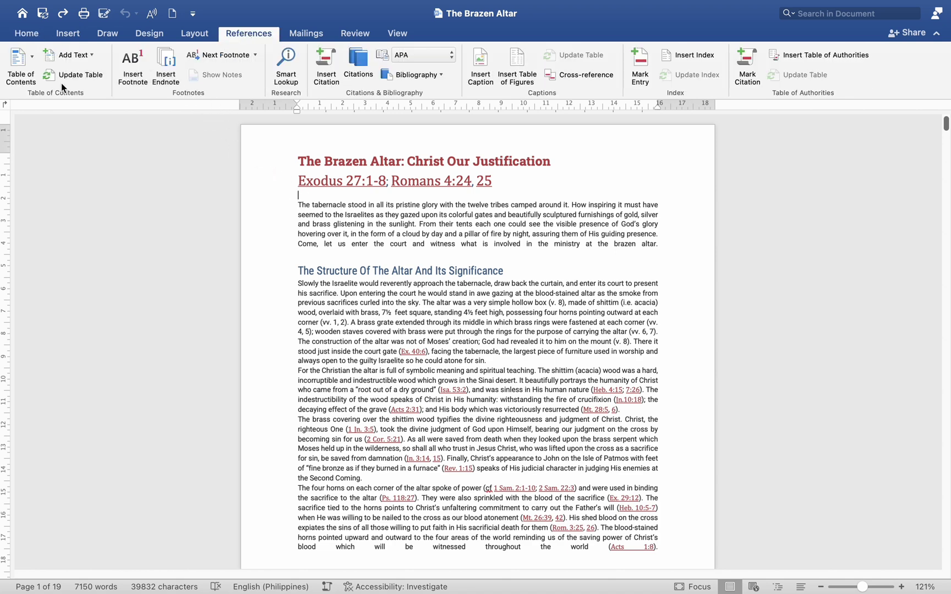
{"action": "left_click", "coordinate": [34, 58]}
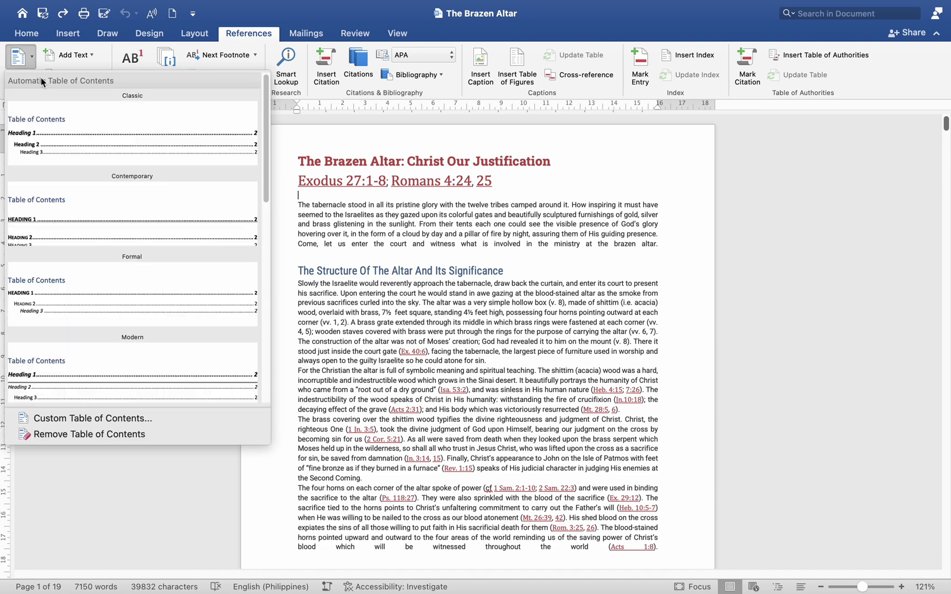
{"action": "left_click", "coordinate": [61, 140]}
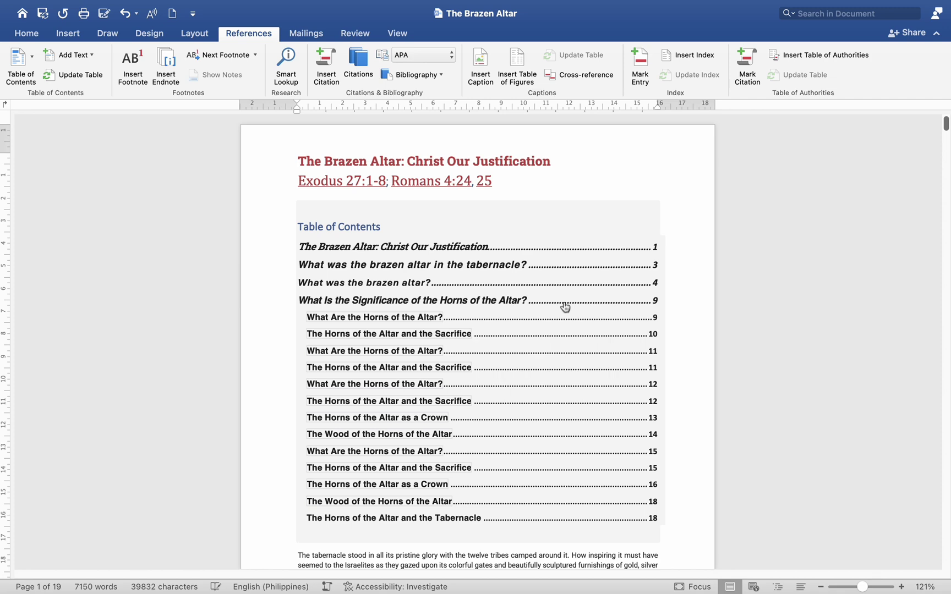
Insert a Next Page section break before the paragraph 'The position of the altar spoke of access and fellowship with God'
{"action": "scroll", "coordinate": [583, 392], "scroll_direction": "down", "scroll_amount": 10}
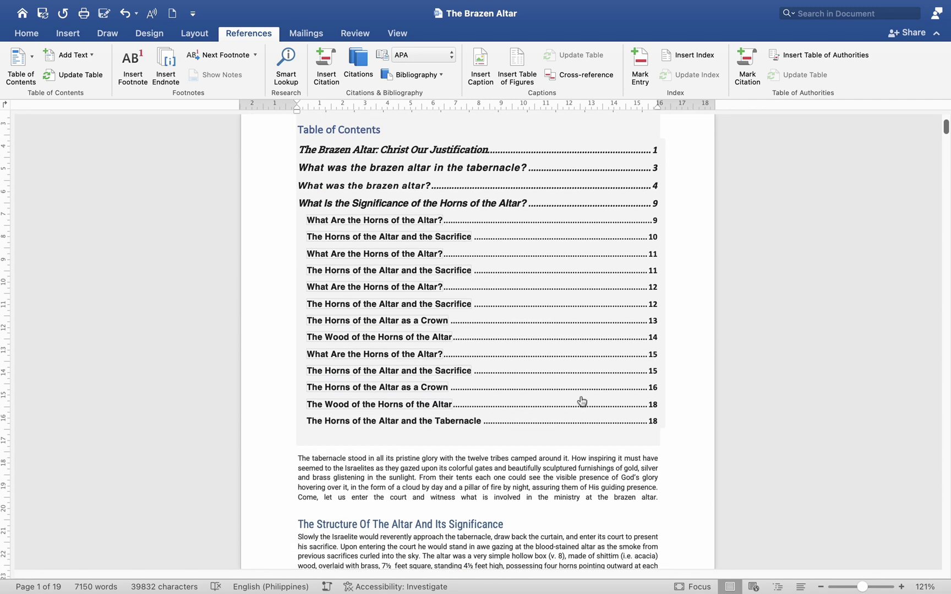
{"action": "scroll", "coordinate": [577, 395], "scroll_direction": "down", "scroll_amount": 1}
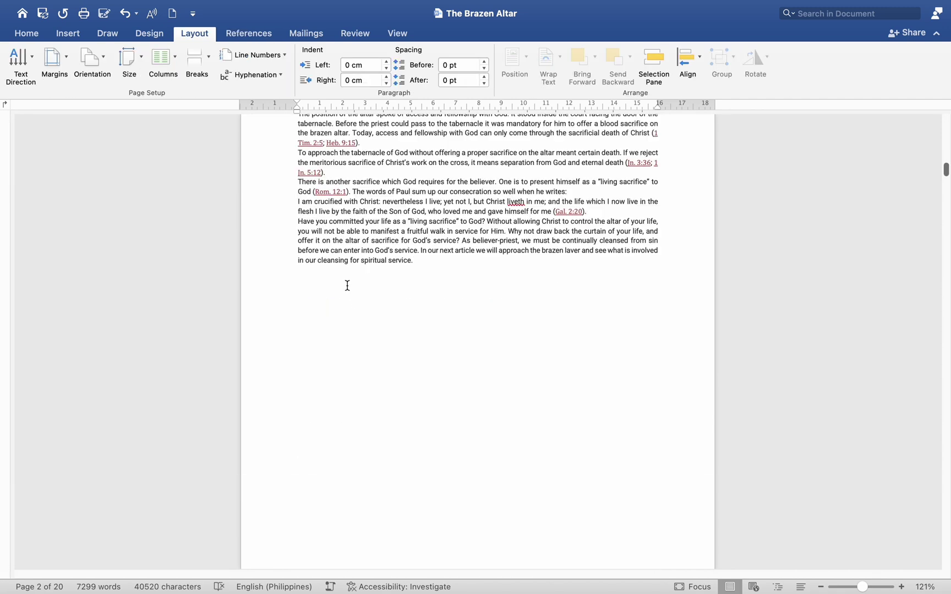
{"action": "scroll", "coordinate": [295, 137], "scroll_direction": "up", "scroll_amount": 2}
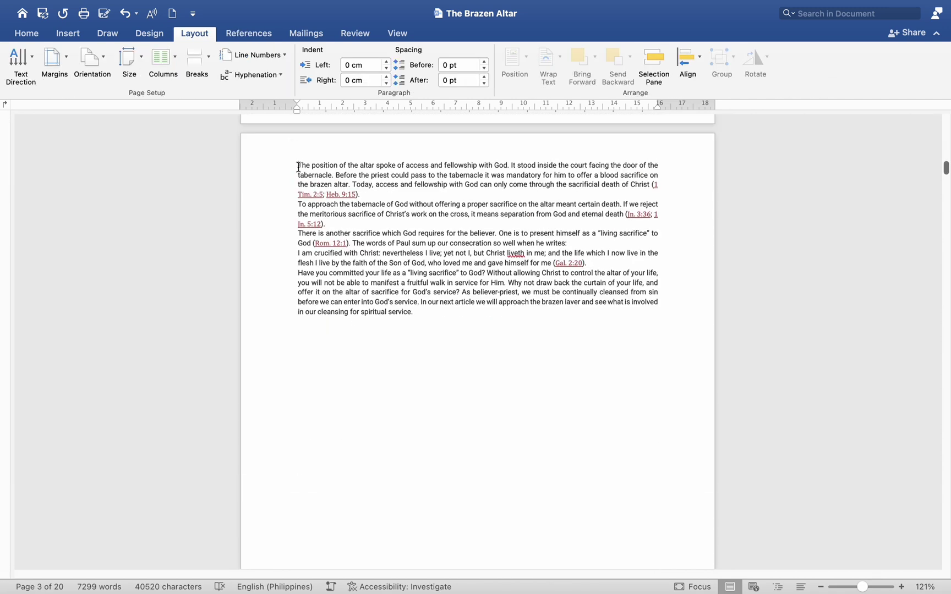
{"action": "left_click", "coordinate": [299, 166]}
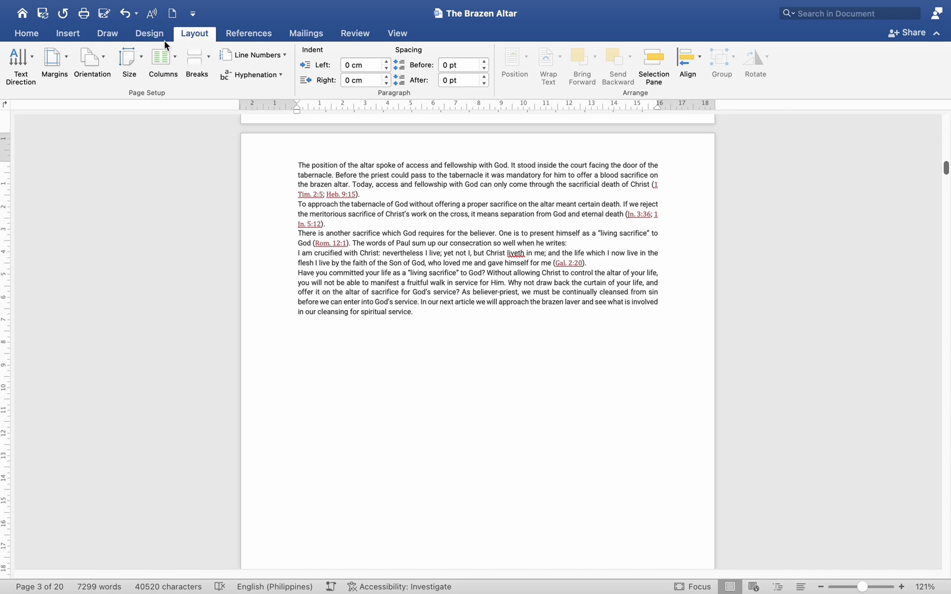
{"action": "left_click", "coordinate": [197, 58]}
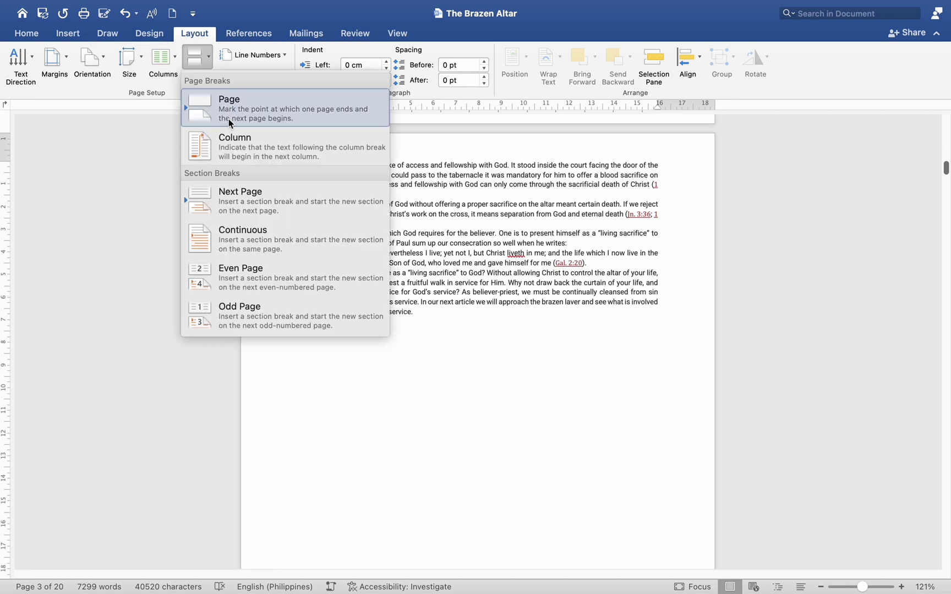
{"action": "left_click", "coordinate": [256, 192]}
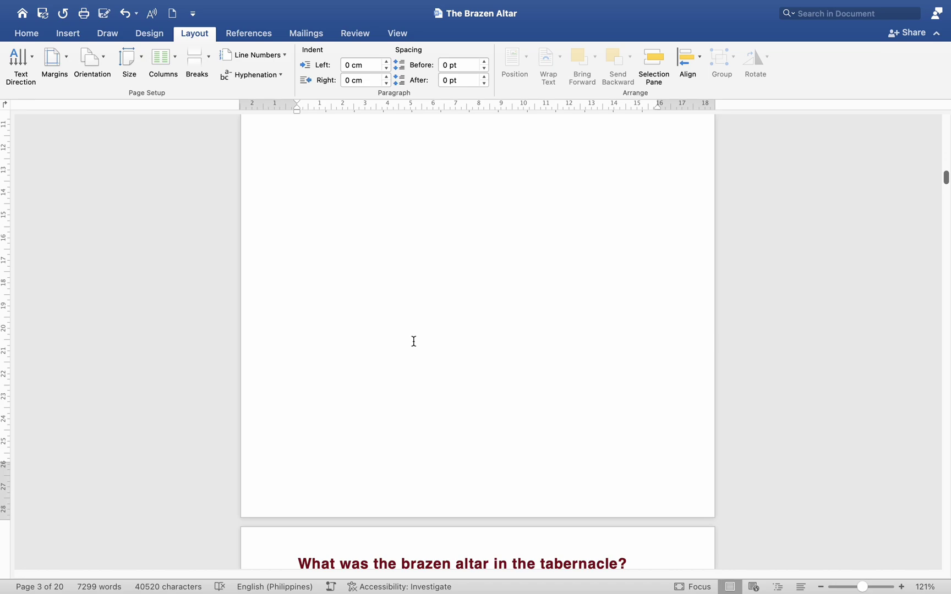
{"action": "scroll", "coordinate": [414, 341], "scroll_direction": "up", "scroll_amount": 10}
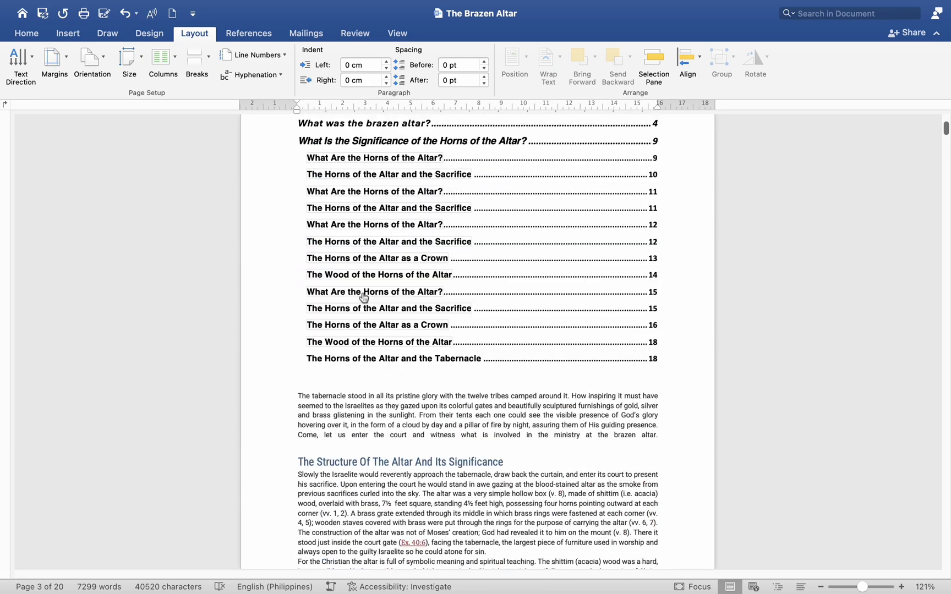
{"action": "scroll", "coordinate": [364, 297], "scroll_direction": "up", "scroll_amount": 5}
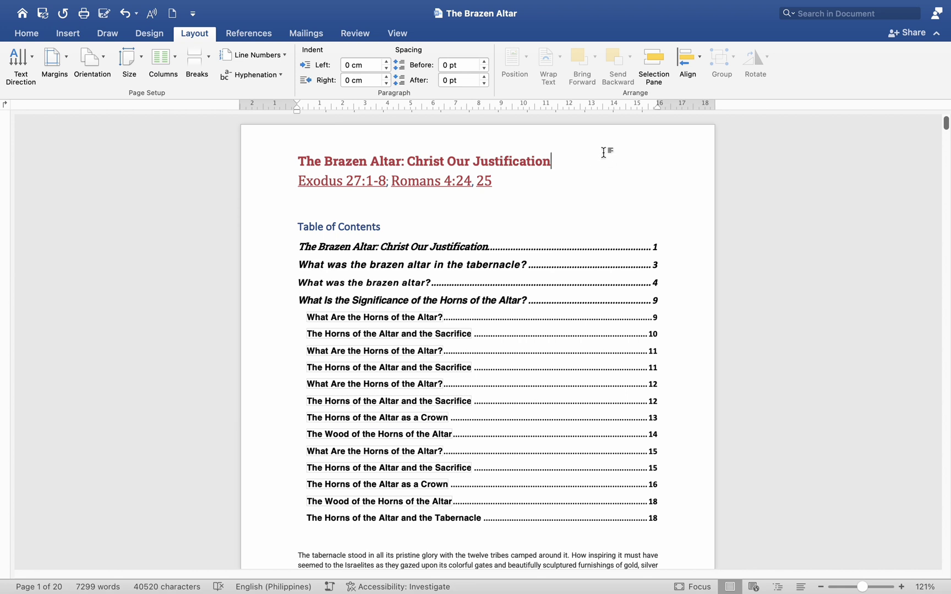
Open the title page's header for editing
{"action": "left_click", "coordinate": [604, 152]}
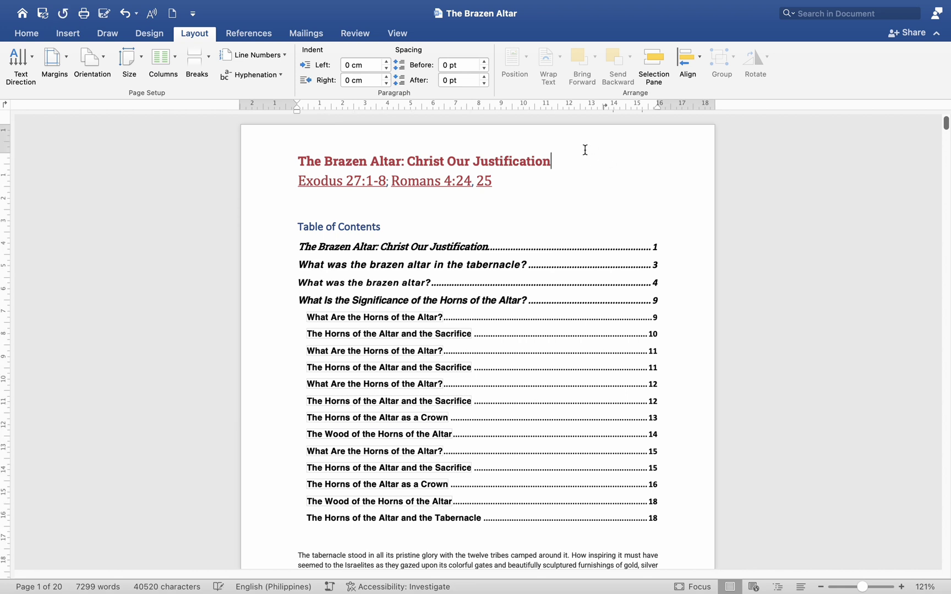
{"action": "double_click", "coordinate": [585, 150]}
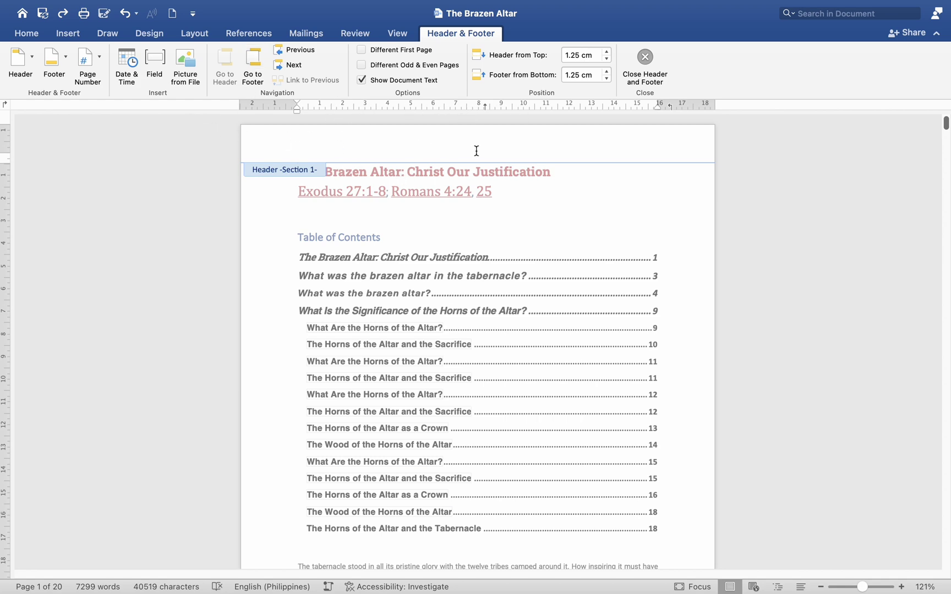
{"action": "scroll", "coordinate": [345, 262], "scroll_direction": "down", "scroll_amount": 5}
{"action": "scroll", "coordinate": [315, 337], "scroll_direction": "up", "scroll_amount": 6}
{"action": "scroll", "coordinate": [341, 195], "scroll_direction": "down", "scroll_amount": 20}
{"action": "scroll", "coordinate": [312, 423], "scroll_direction": "down", "scroll_amount": 4}
Turn off Link to Previous for the Section 2 header
{"action": "left_click", "coordinate": [310, 405]}
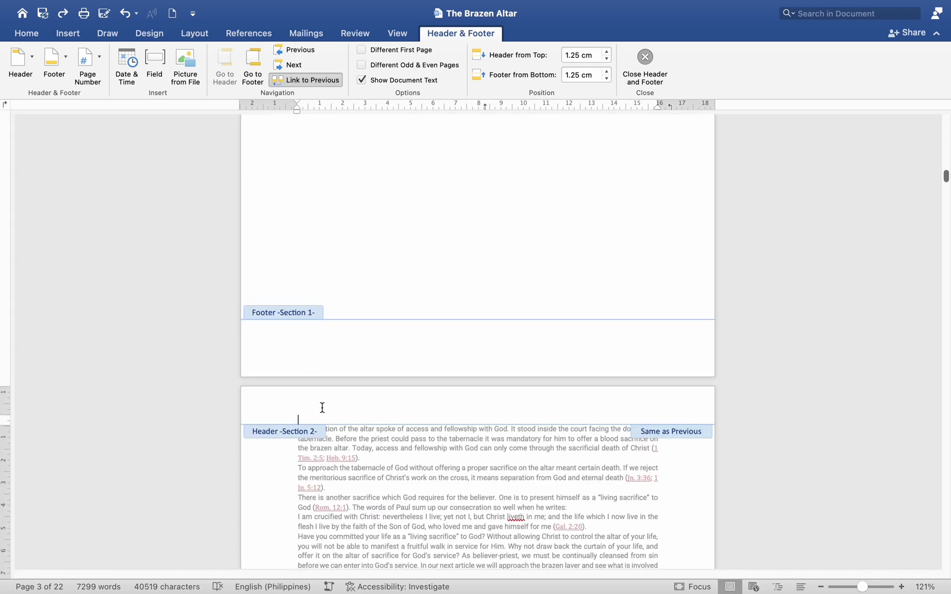
{"action": "left_click", "coordinate": [319, 80]}
{"action": "scroll", "coordinate": [439, 291], "scroll_direction": "up", "scroll_amount": 5}
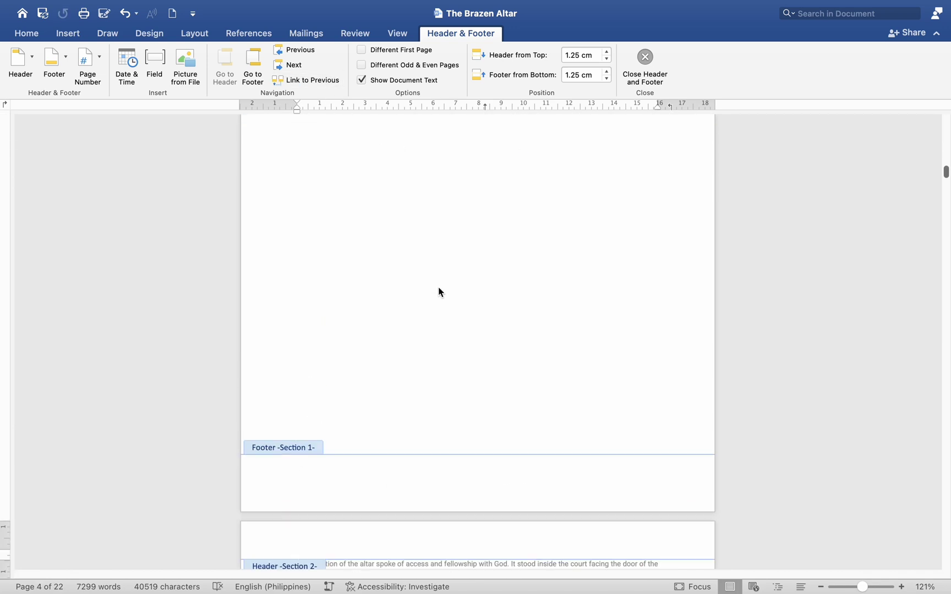
{"action": "scroll", "coordinate": [448, 330], "scroll_direction": "down", "scroll_amount": 5}
{"action": "scroll", "coordinate": [448, 330], "scroll_direction": "down", "scroll_amount": 5}
{"action": "scroll", "coordinate": [439, 289], "scroll_direction": "up", "scroll_amount": 5}
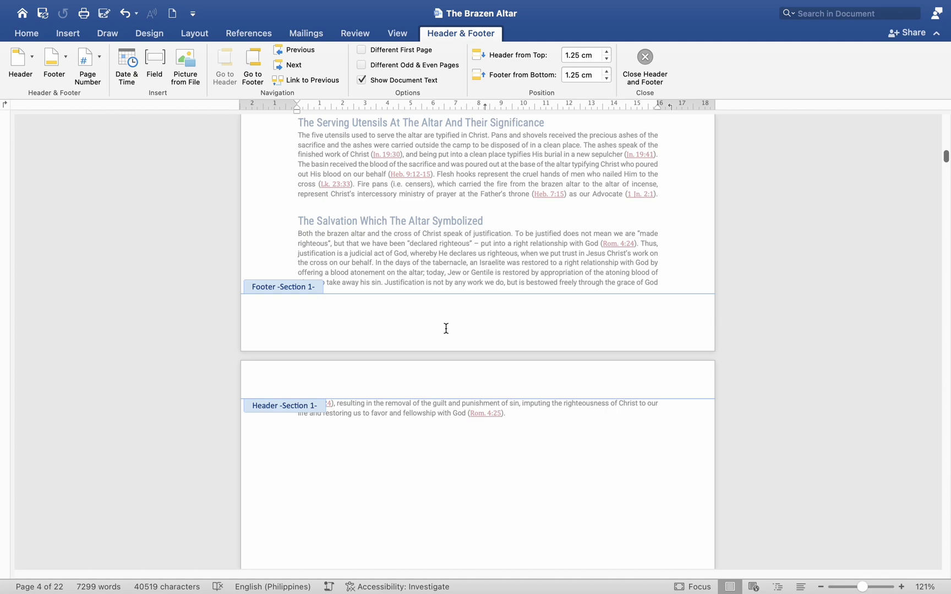
{"action": "scroll", "coordinate": [444, 327], "scroll_direction": "down", "scroll_amount": 1}
{"action": "scroll", "coordinate": [450, 359], "scroll_direction": "up", "scroll_amount": 15}
{"action": "scroll", "coordinate": [441, 299], "scroll_direction": "down", "scroll_amount": 10}
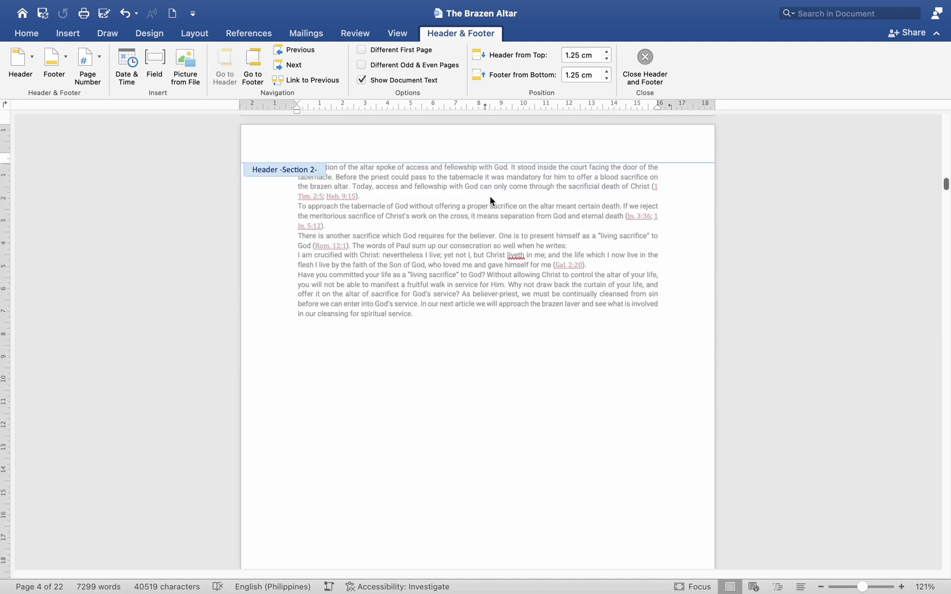
Add a right-aligned page number to the top of the page, shown on the first page too
{"action": "scroll", "coordinate": [449, 347], "scroll_direction": "up", "scroll_amount": 15}
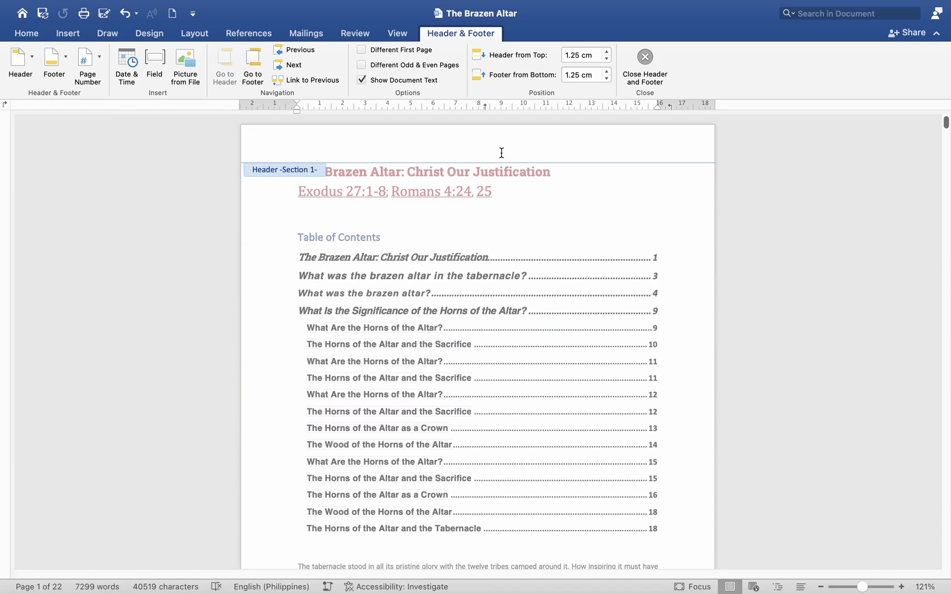
{"action": "left_click", "coordinate": [69, 35]}
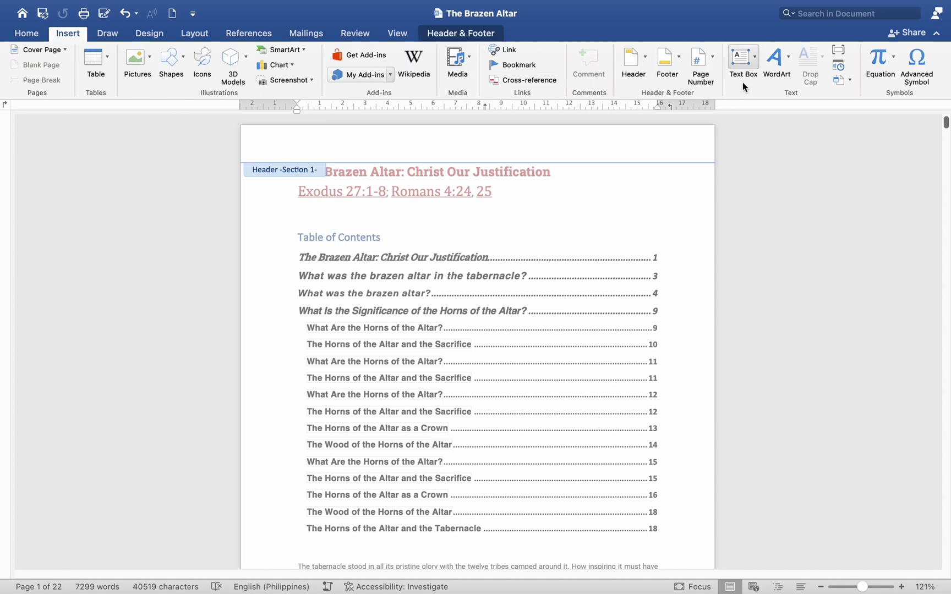
{"action": "left_click", "coordinate": [711, 58]}
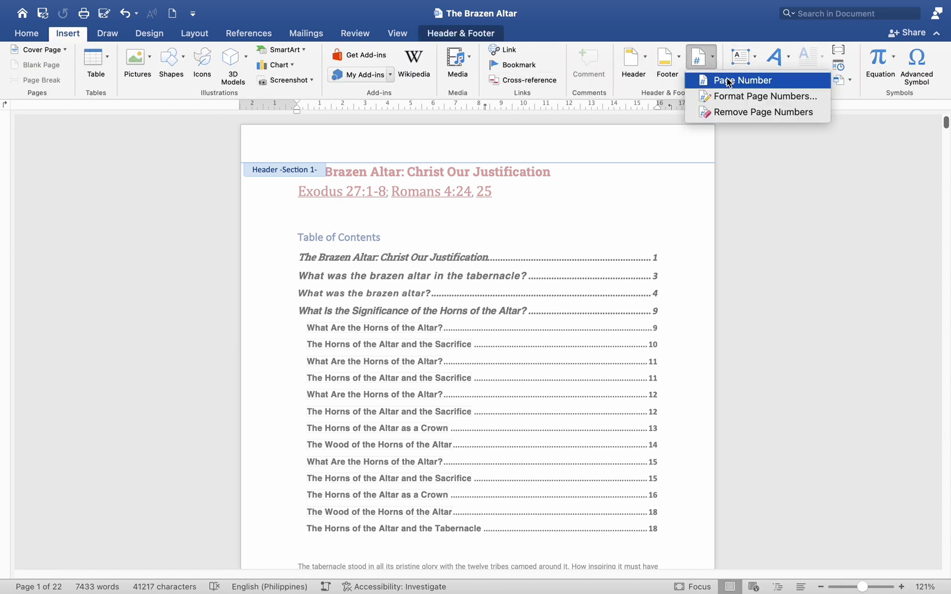
{"action": "left_click", "coordinate": [730, 80]}
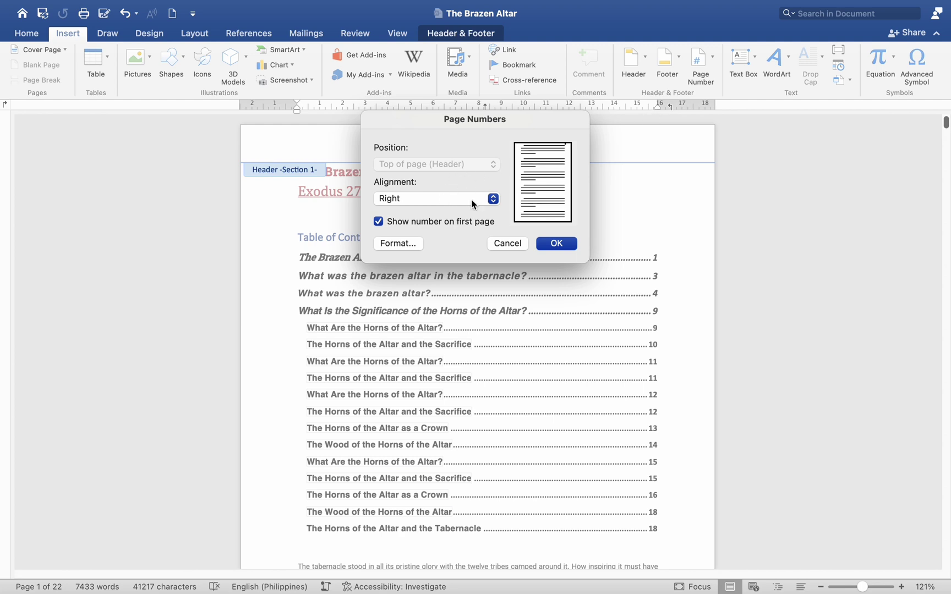
{"action": "left_click", "coordinate": [557, 243]}
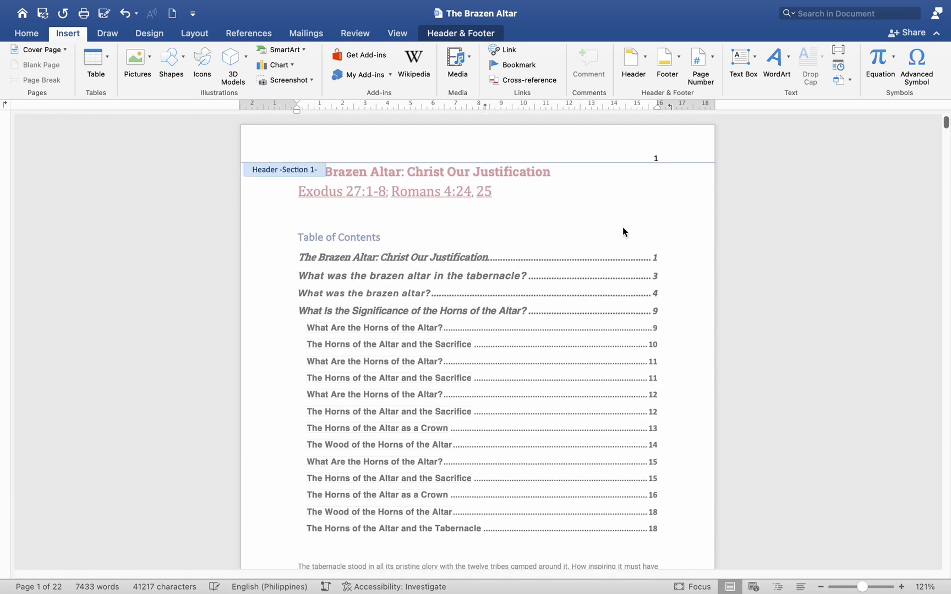
Format the page numbers as Roman numerals I, II, III, restarting the count at I
{"action": "left_click", "coordinate": [712, 58]}
{"action": "left_click", "coordinate": [723, 98]}
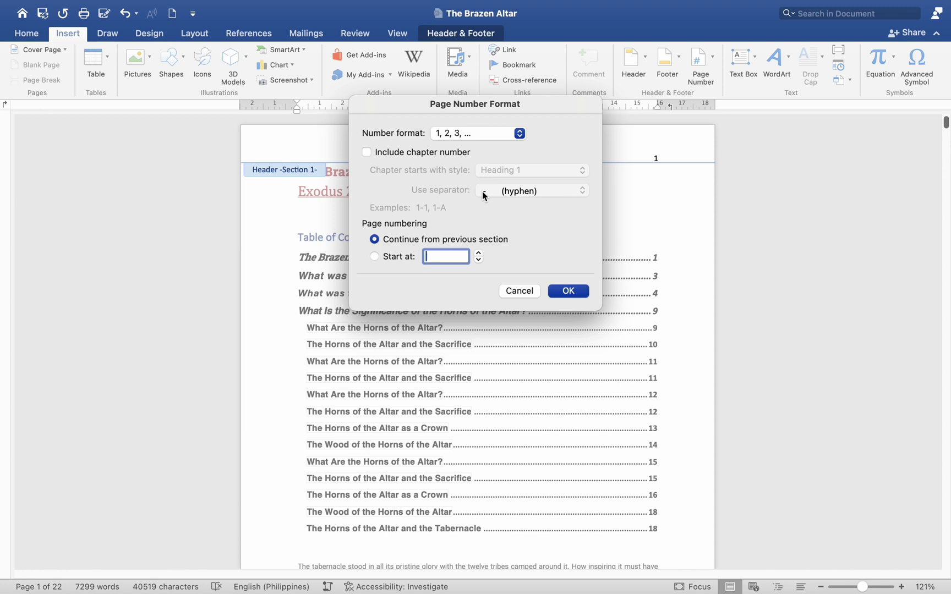
{"action": "left_click", "coordinate": [520, 134]}
{"action": "left_click", "coordinate": [443, 205]}
{"action": "left_click", "coordinate": [479, 253]}
{"action": "left_click", "coordinate": [568, 291]}
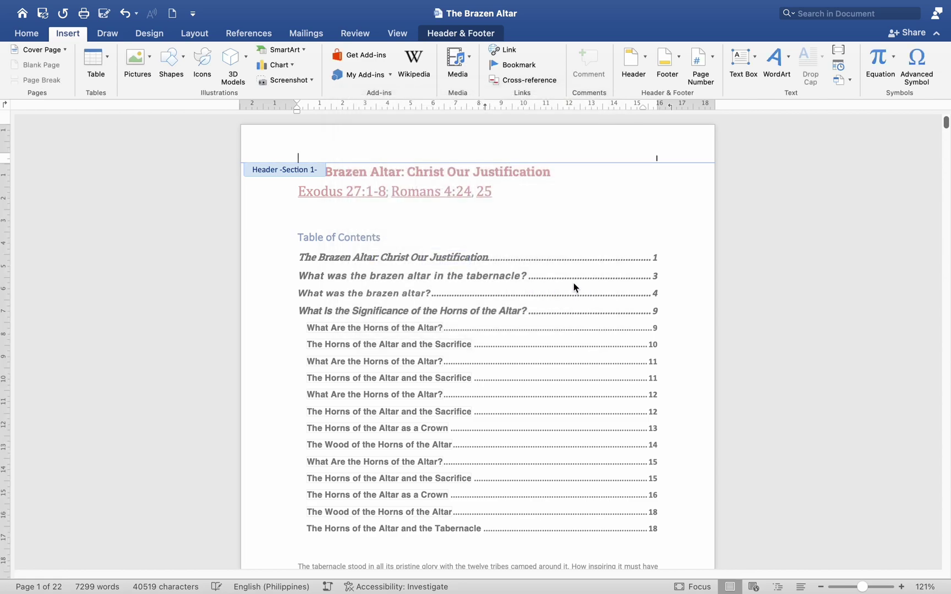
{"action": "scroll", "coordinate": [573, 286], "scroll_direction": "down", "scroll_amount": 15}
{"action": "scroll", "coordinate": [594, 339], "scroll_direction": "down", "scroll_amount": 20}
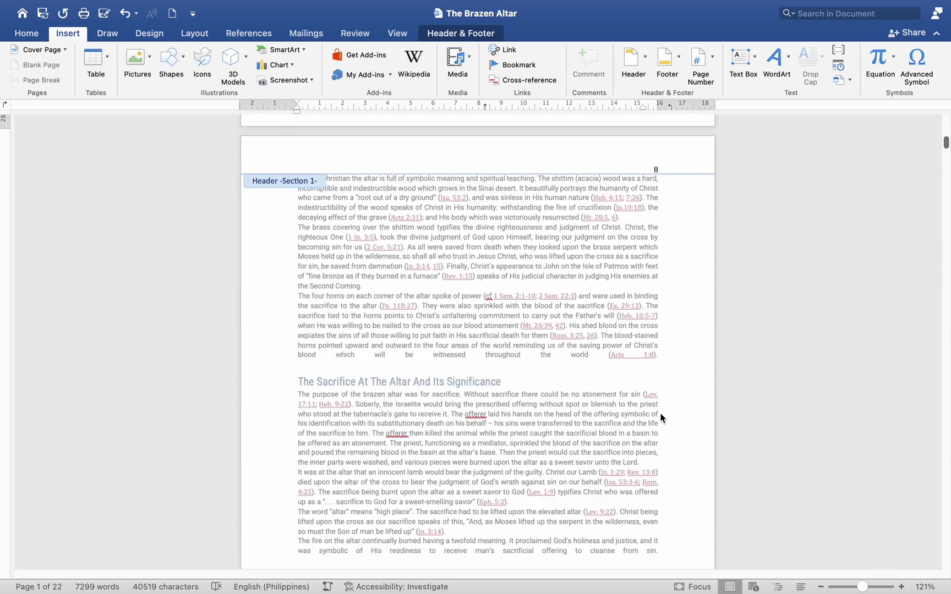
{"action": "scroll", "coordinate": [607, 233], "scroll_direction": "down", "scroll_amount": 5}
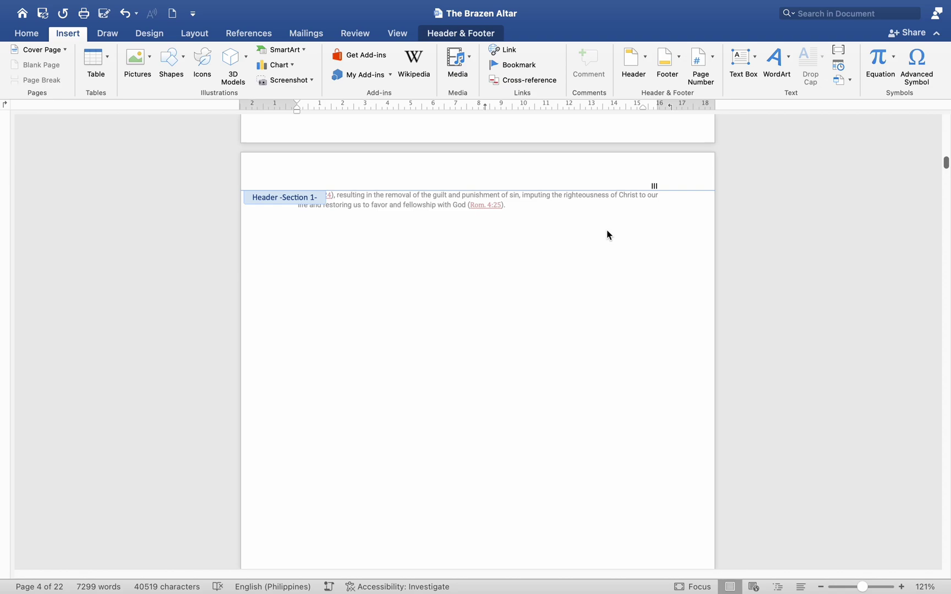
{"action": "scroll", "coordinate": [606, 242], "scroll_direction": "up", "scroll_amount": 20}
{"action": "scroll", "coordinate": [608, 251], "scroll_direction": "down", "scroll_amount": 6}
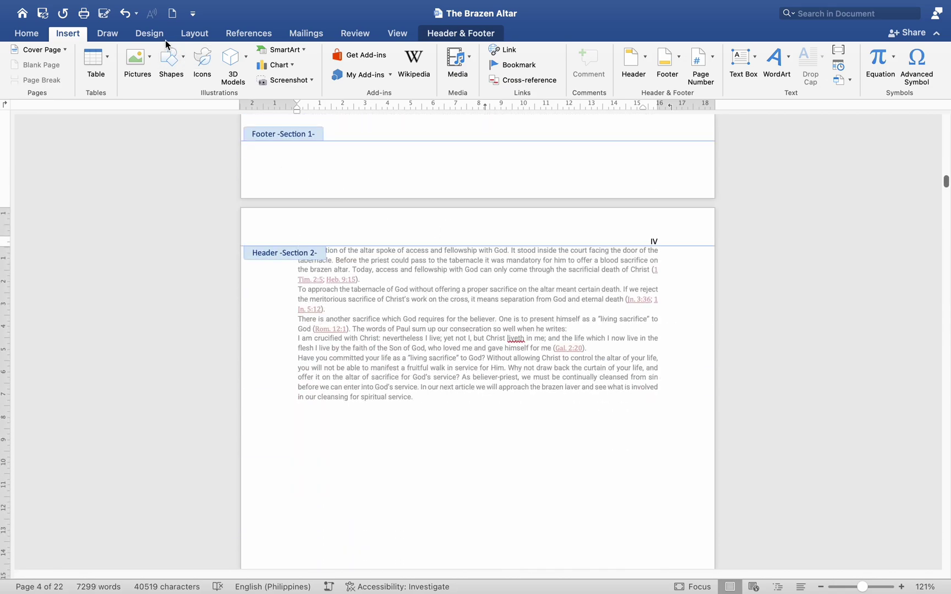
Relink the Section 2 header to the previous section, confirm the replacement, and exit header editing
{"action": "left_click", "coordinate": [430, 33]}
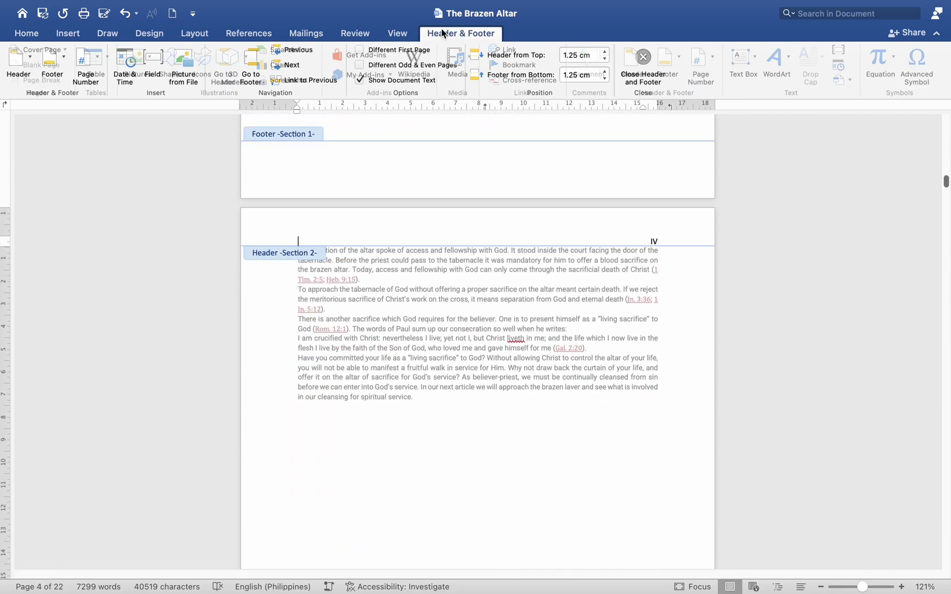
{"action": "left_click", "coordinate": [312, 79]}
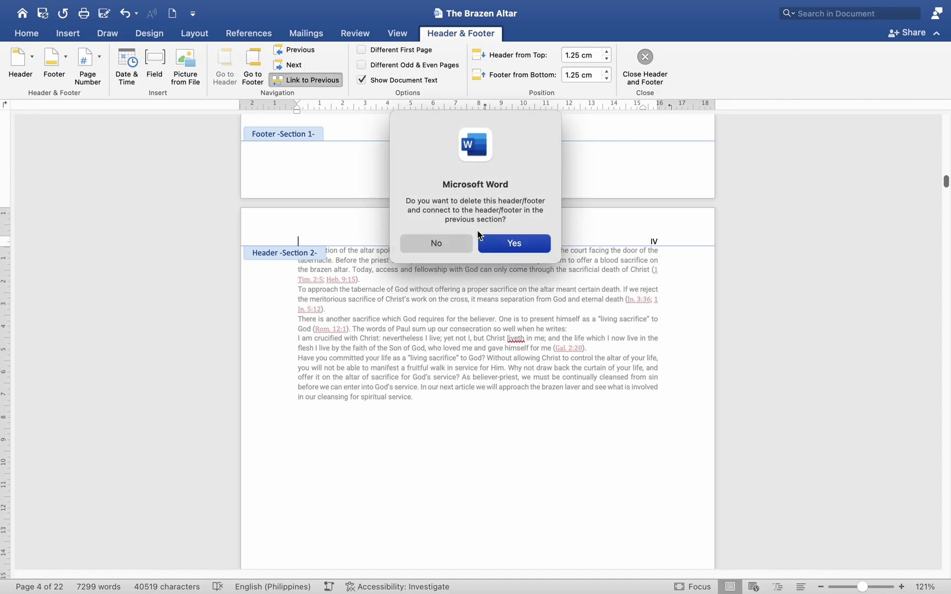
{"action": "left_click", "coordinate": [506, 243]}
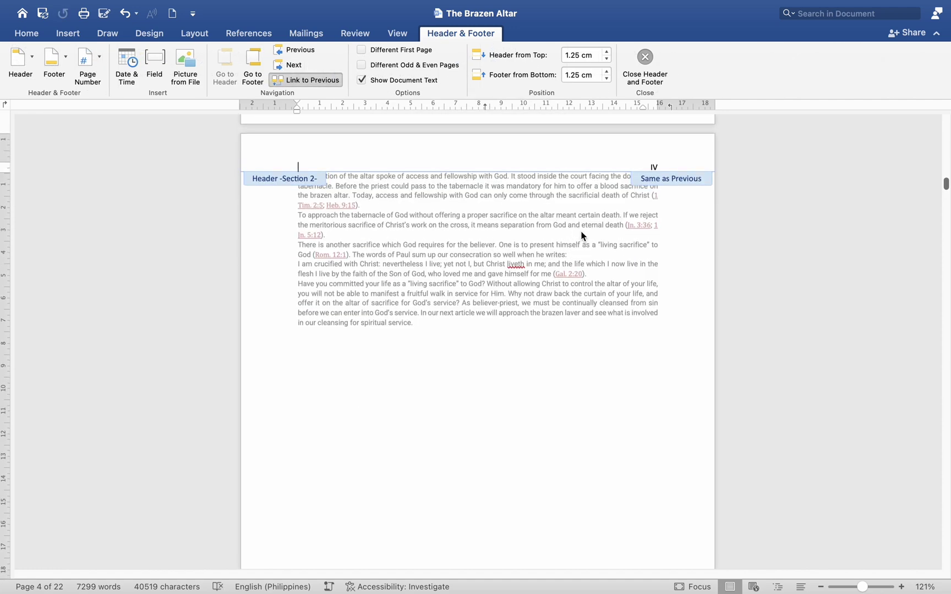
{"action": "scroll", "coordinate": [575, 228], "scroll_direction": "up", "scroll_amount": 15}
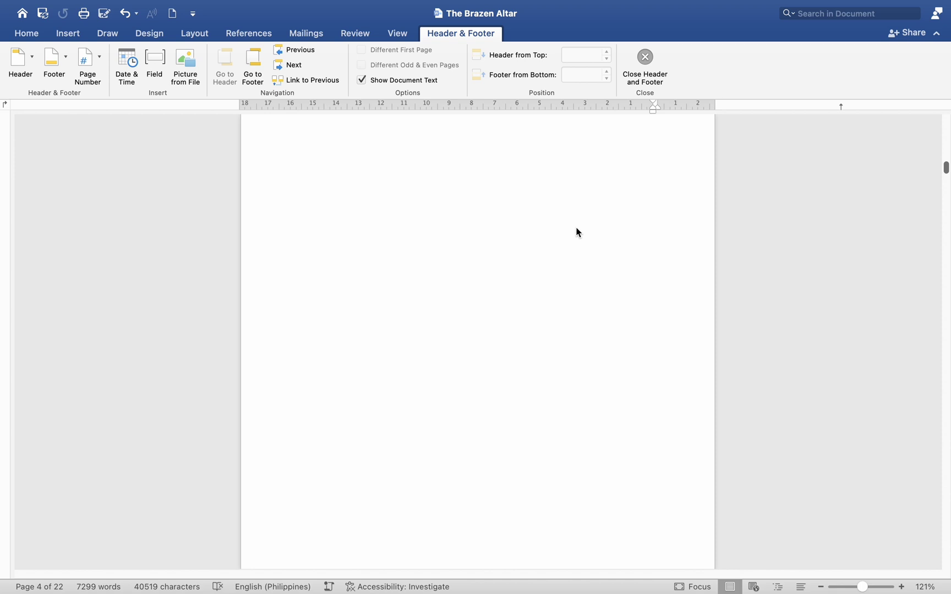
{"action": "scroll", "coordinate": [580, 244], "scroll_direction": "up", "scroll_amount": 5}
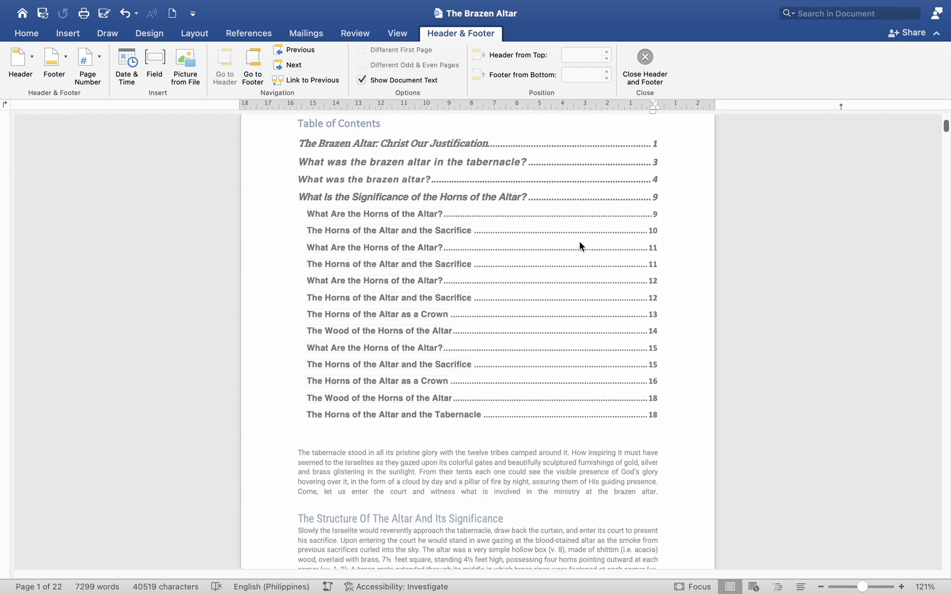
{"action": "scroll", "coordinate": [639, 244], "scroll_direction": "down", "scroll_amount": 8}
{"action": "scroll", "coordinate": [662, 259], "scroll_direction": "down", "scroll_amount": 10}
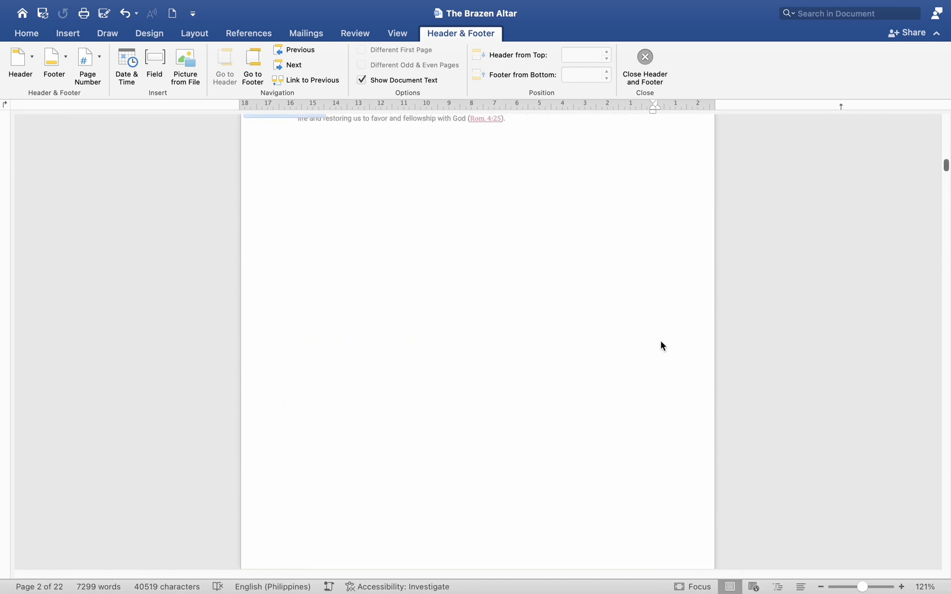
{"action": "scroll", "coordinate": [660, 395], "scroll_direction": "down", "scroll_amount": 1}
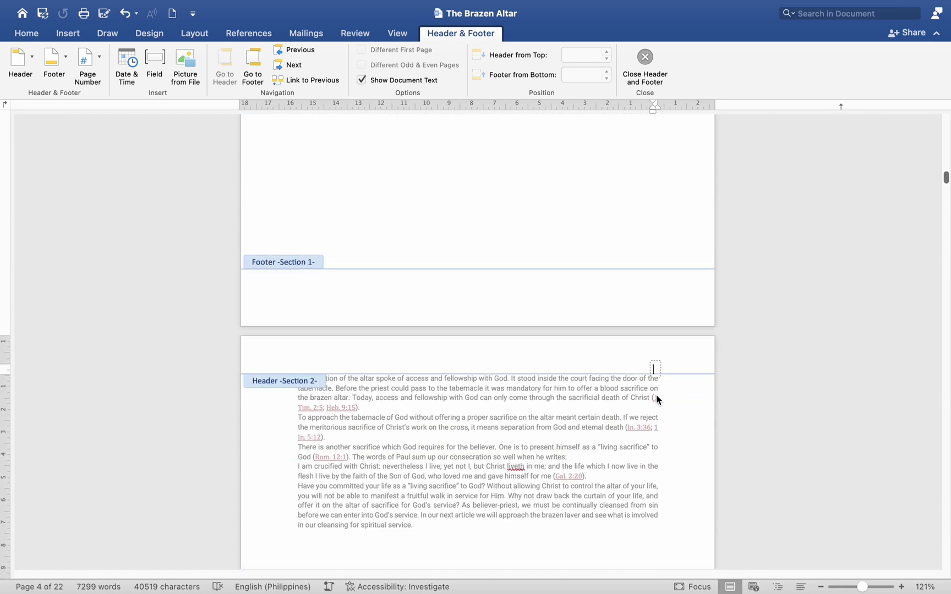
{"action": "key", "text": "Escape"}
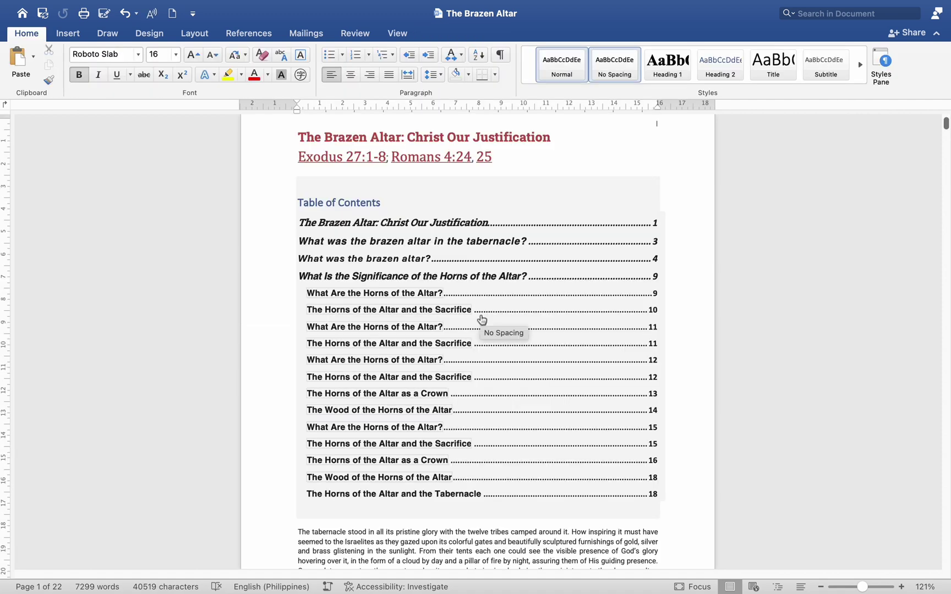
{"action": "left_click", "coordinate": [340, 202]}
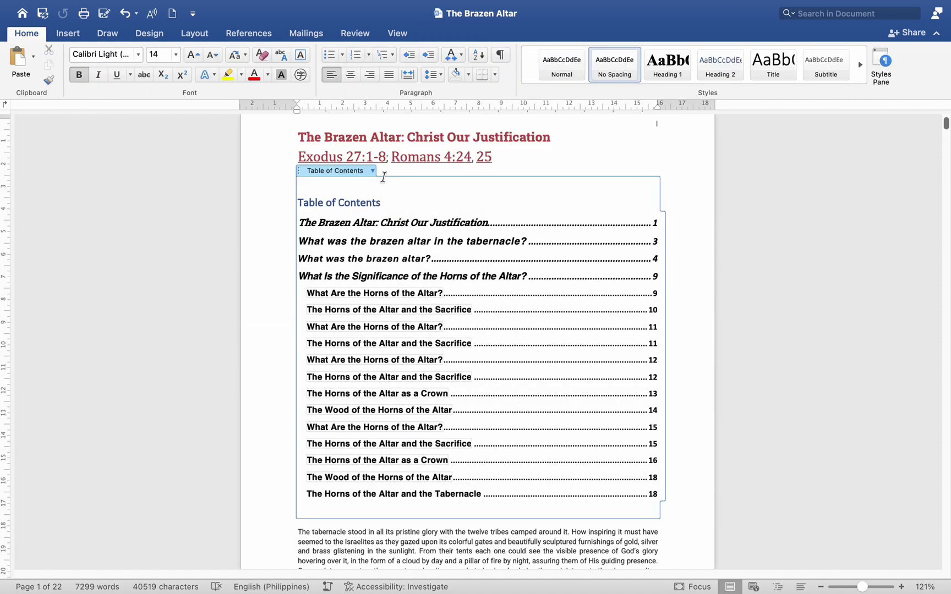
{"action": "left_click", "coordinate": [248, 33]}
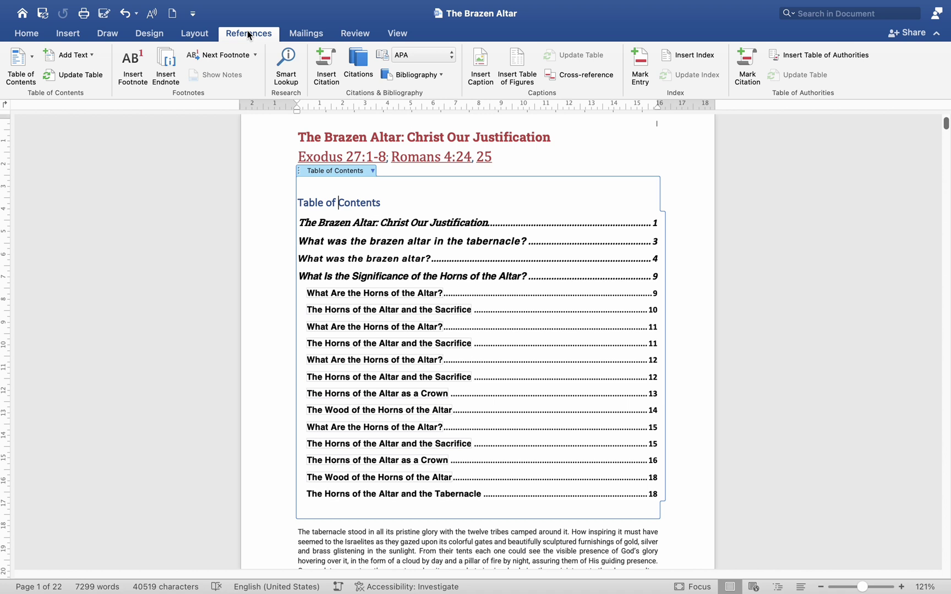
{"action": "left_click", "coordinate": [93, 74]}
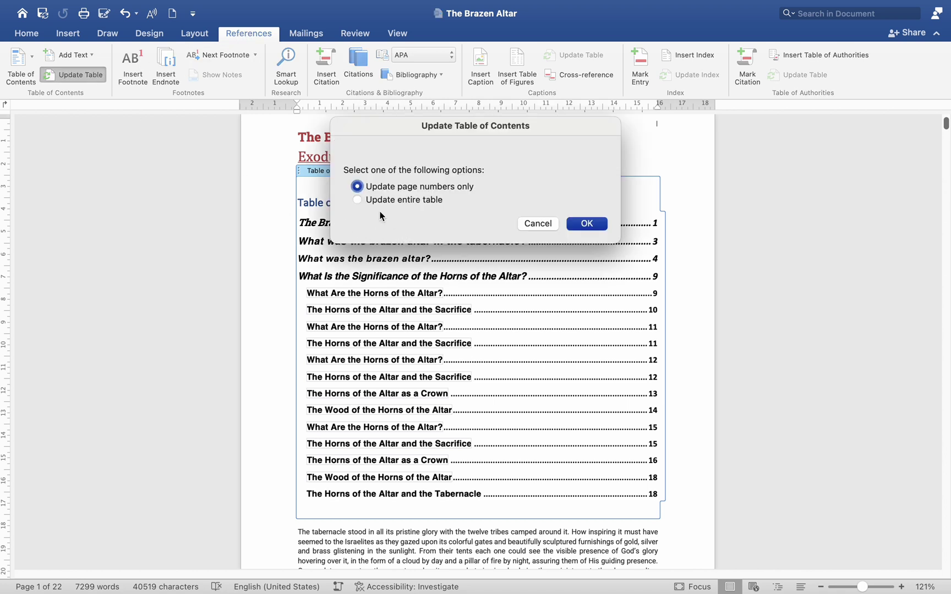
{"action": "left_click", "coordinate": [358, 188]}
{"action": "left_click", "coordinate": [542, 226]}
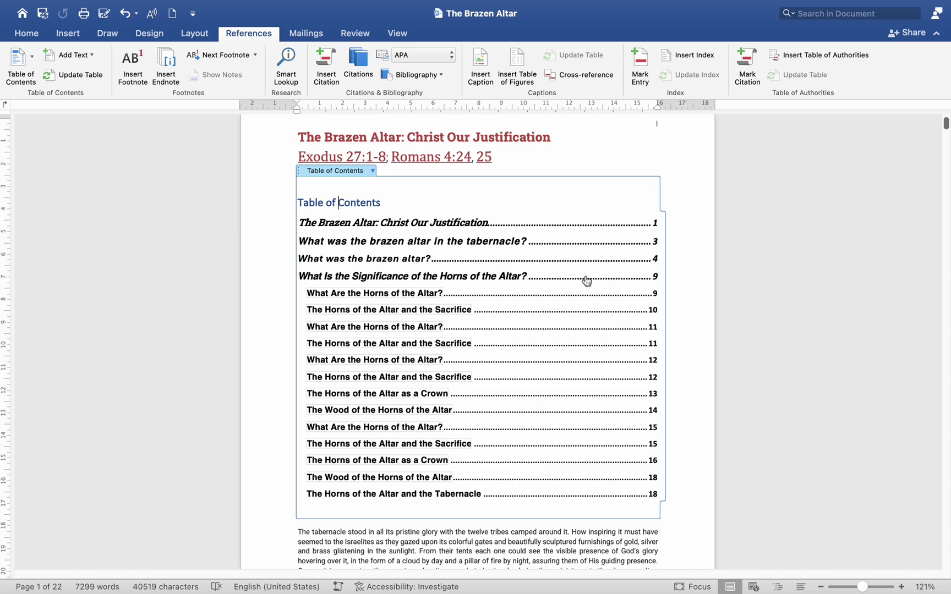
{"action": "scroll", "coordinate": [554, 309], "scroll_direction": "down", "scroll_amount": 1}
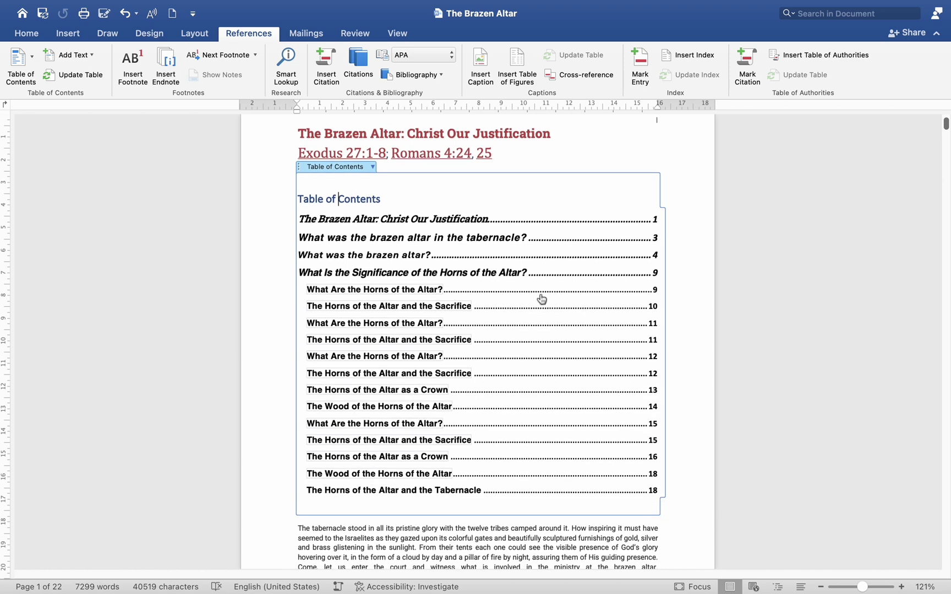
{"action": "scroll", "coordinate": [542, 299], "scroll_direction": "down", "scroll_amount": 8}
{"action": "left_click", "coordinate": [669, 281]}
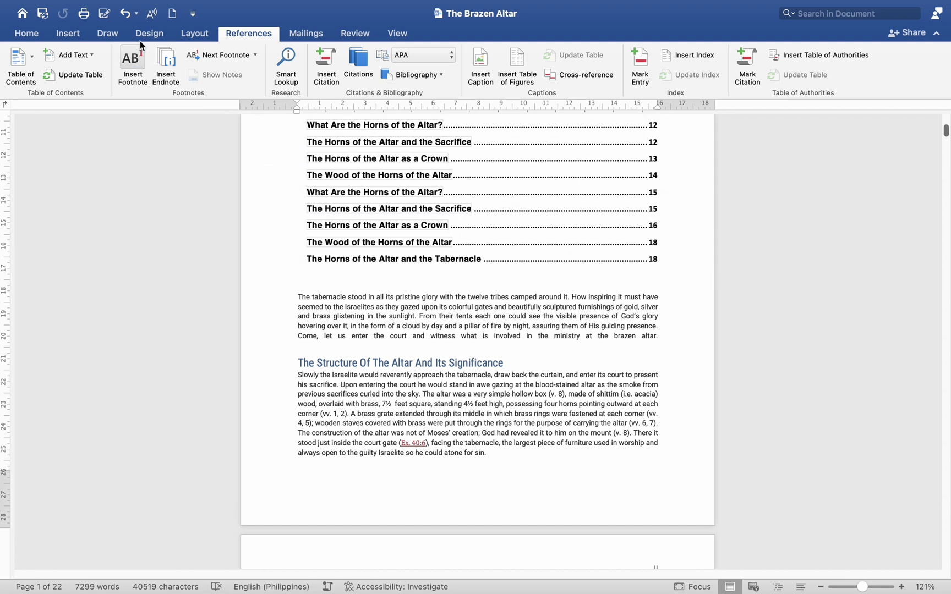
{"action": "left_click", "coordinate": [192, 35]}
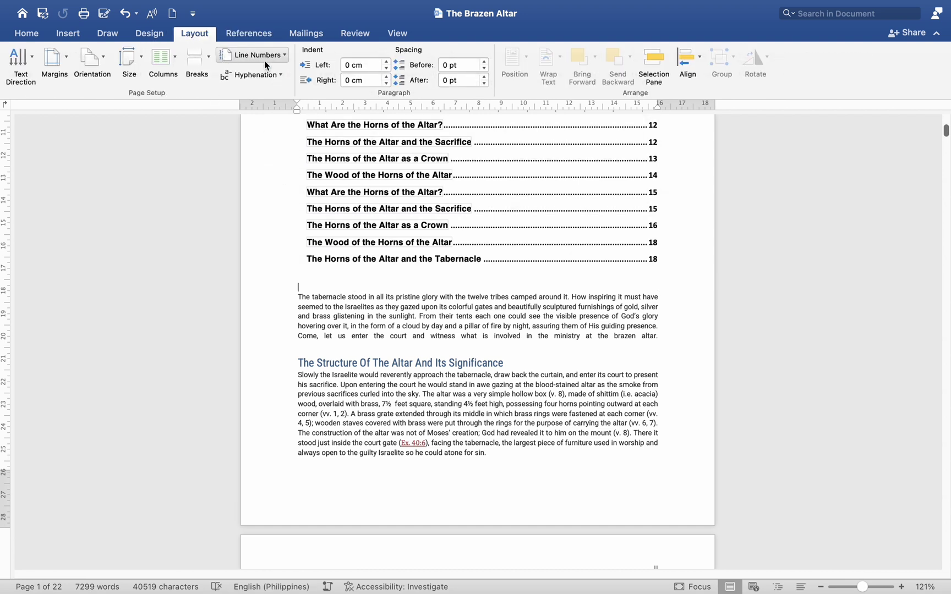
{"action": "left_click", "coordinate": [210, 55]}
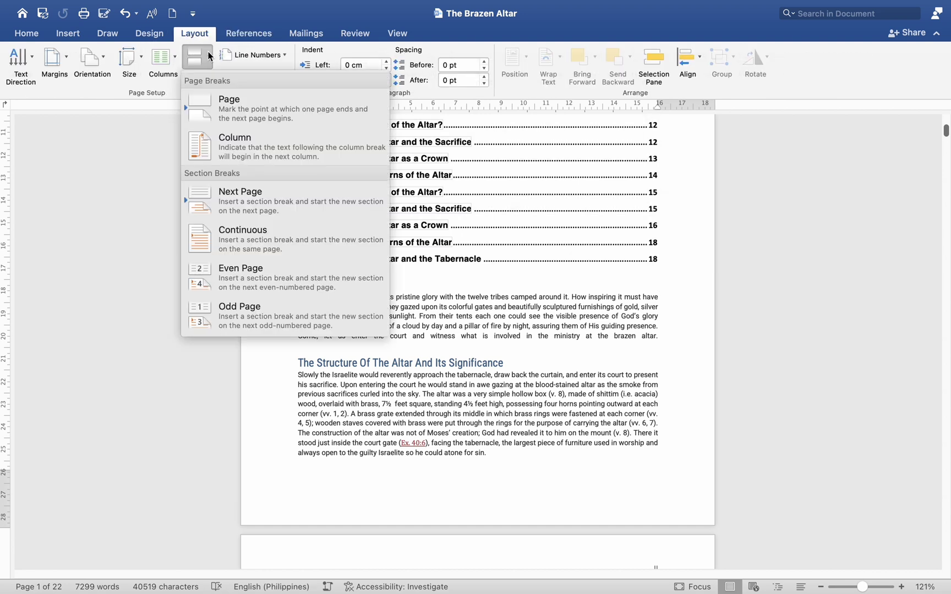
{"action": "left_click", "coordinate": [238, 193]}
{"action": "scroll", "coordinate": [330, 308], "scroll_direction": "down", "scroll_amount": 3}
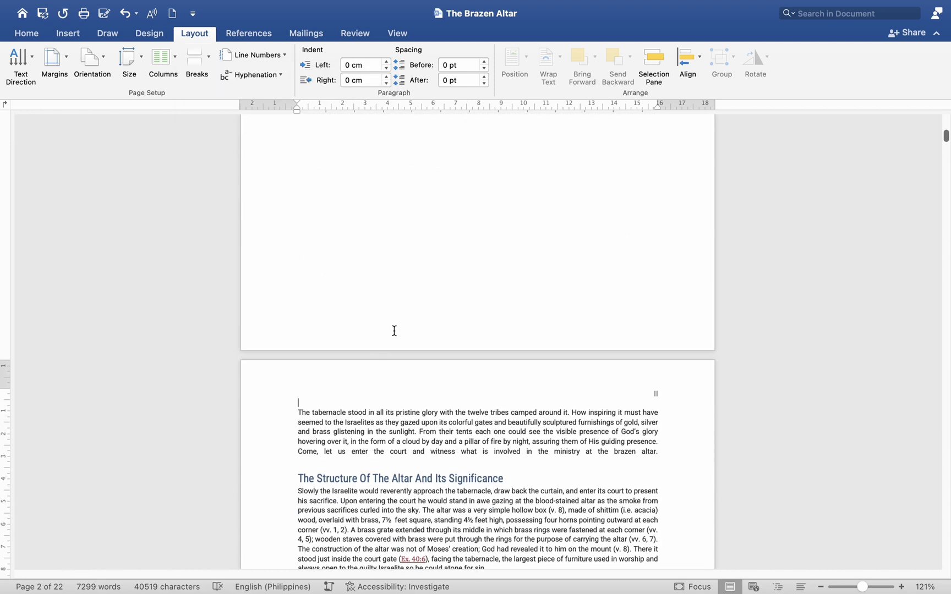
{"action": "scroll", "coordinate": [393, 332], "scroll_direction": "up", "scroll_amount": 5}
In the page 1 header, apply the I, II, III page number format to section 1
{"action": "scroll", "coordinate": [554, 439], "scroll_direction": "up", "scroll_amount": 5}
{"action": "left_click", "coordinate": [569, 376]}
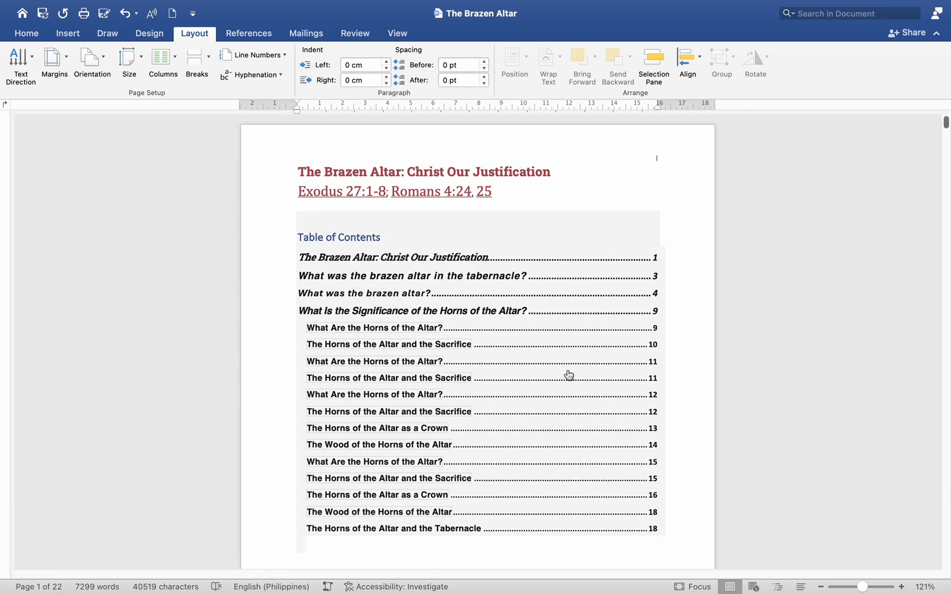
{"action": "scroll", "coordinate": [537, 384], "scroll_direction": "down", "scroll_amount": 4}
{"action": "scroll", "coordinate": [533, 380], "scroll_direction": "up", "scroll_amount": 4}
{"action": "double_click", "coordinate": [604, 150]}
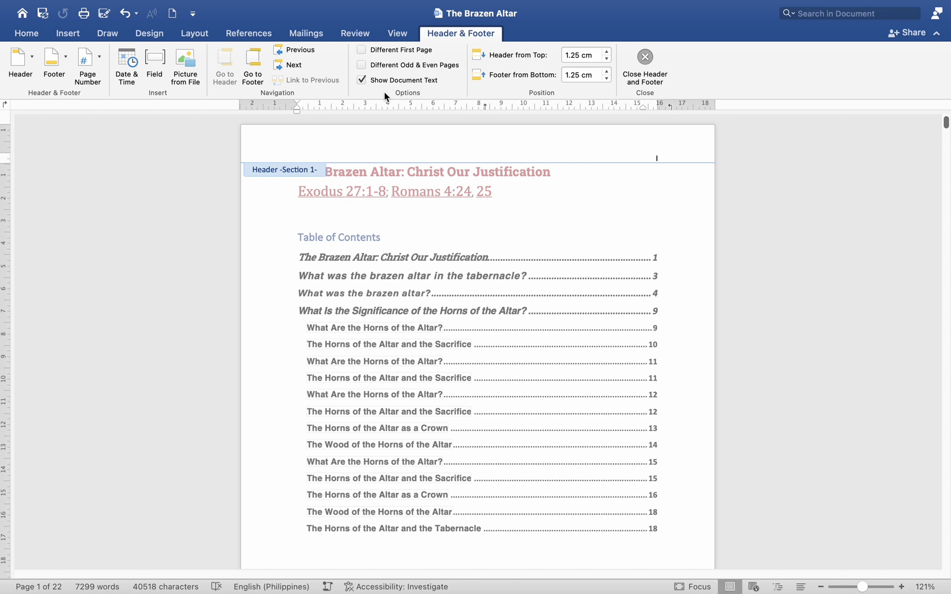
{"action": "left_click", "coordinate": [87, 60]}
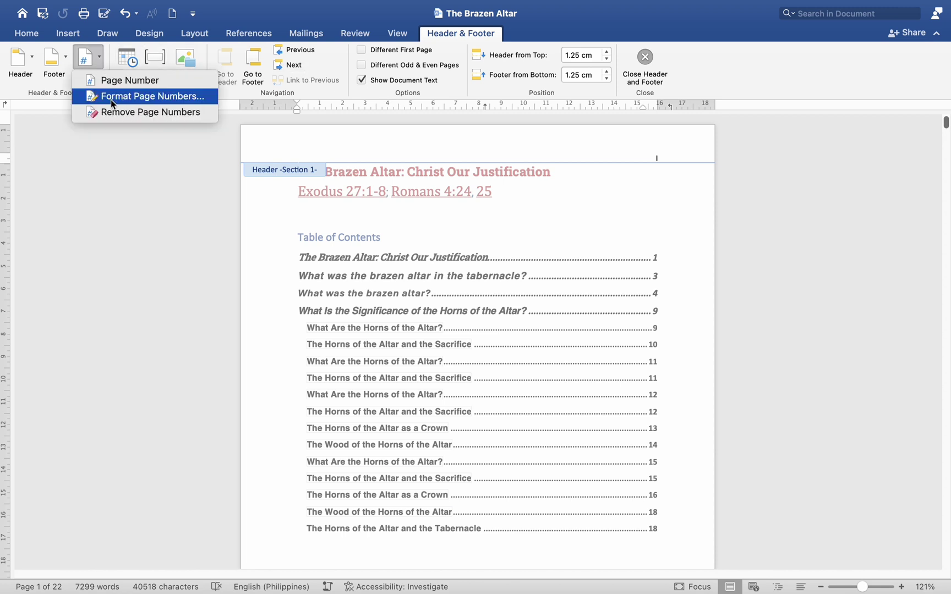
{"action": "left_click", "coordinate": [118, 96]}
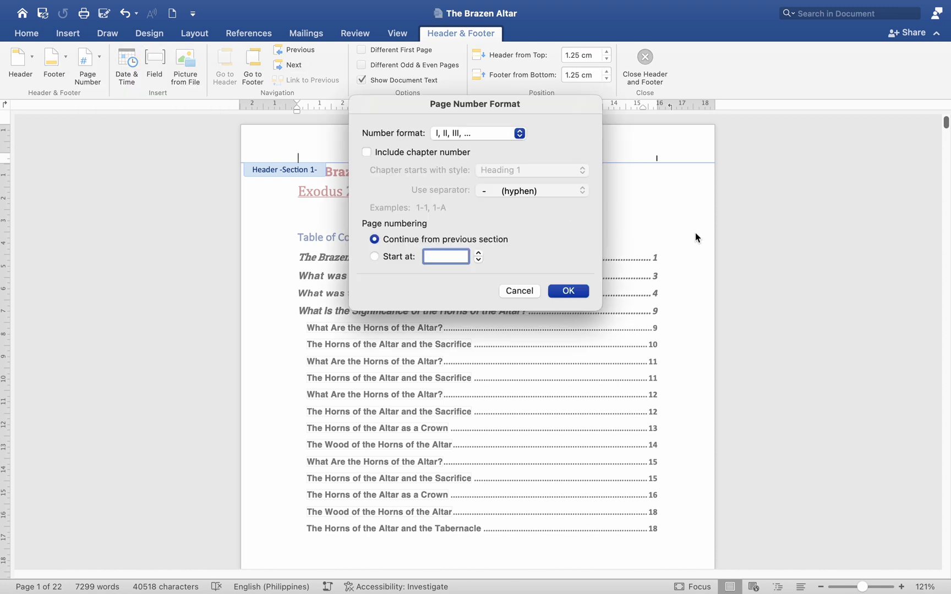
{"action": "left_click", "coordinate": [519, 134]}
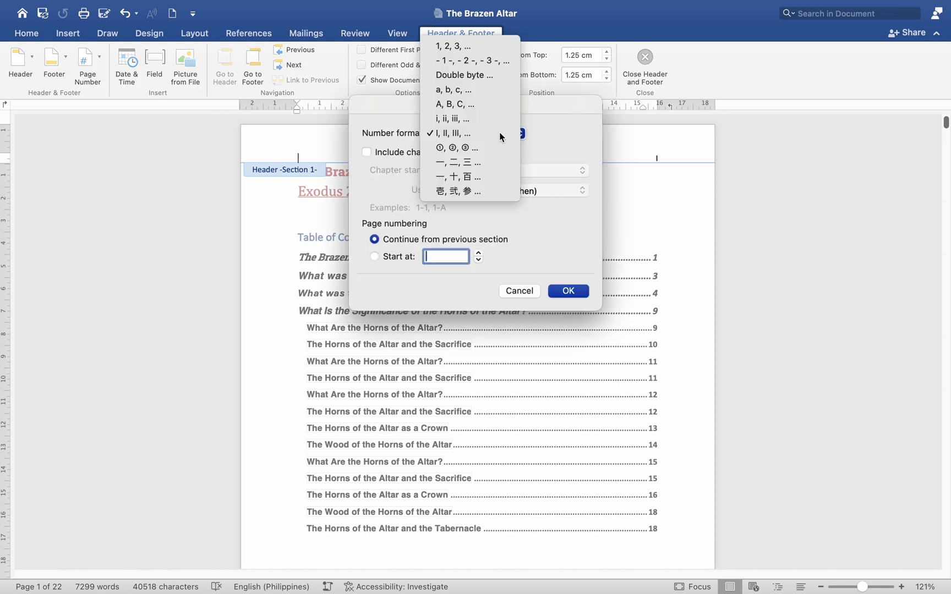
{"action": "left_click", "coordinate": [499, 132]}
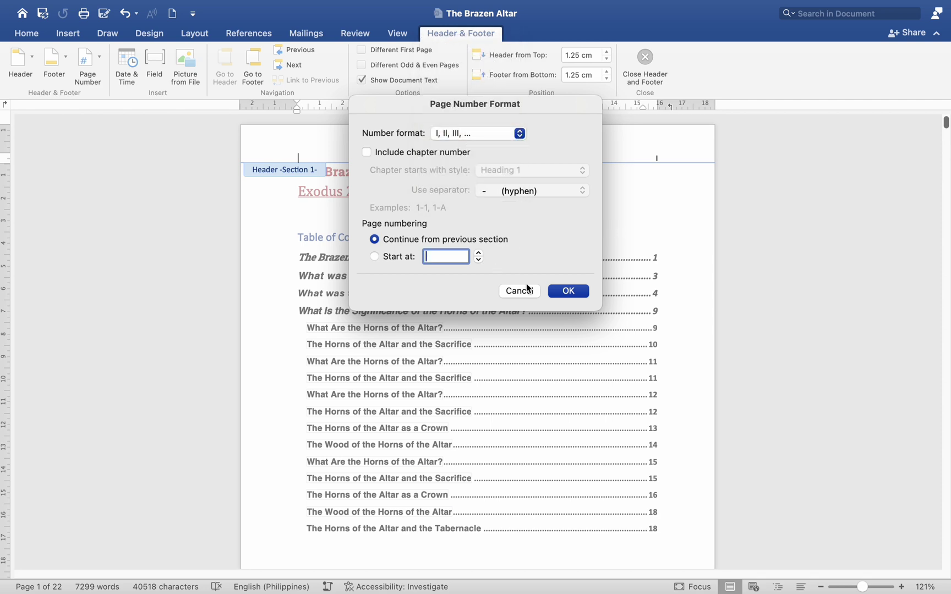
{"action": "left_click", "coordinate": [561, 291]}
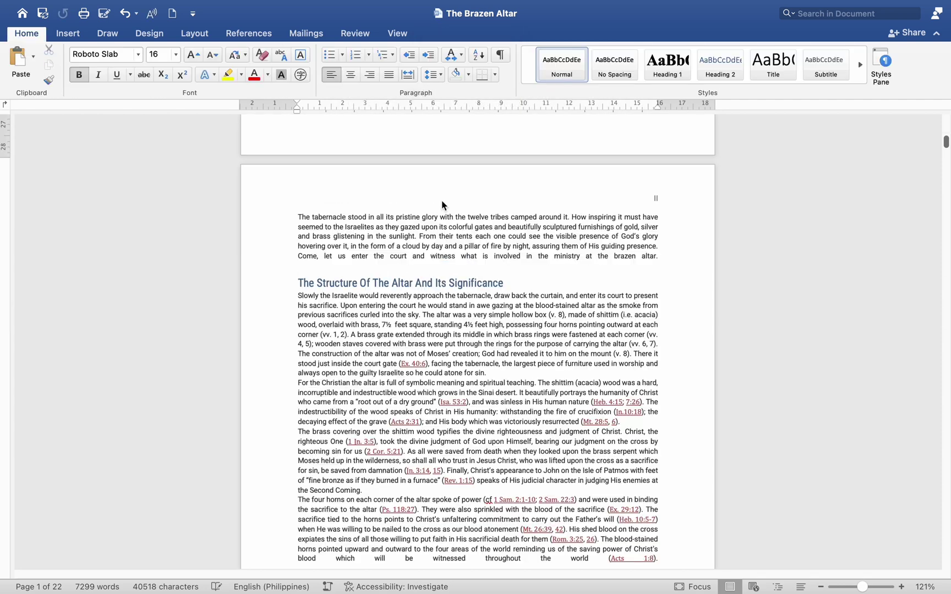
In the section 2 header, set I, II, III page numbers starting at I
{"action": "double_click", "coordinate": [442, 205]}
{"action": "scroll", "coordinate": [612, 261], "scroll_direction": "up", "scroll_amount": 4}
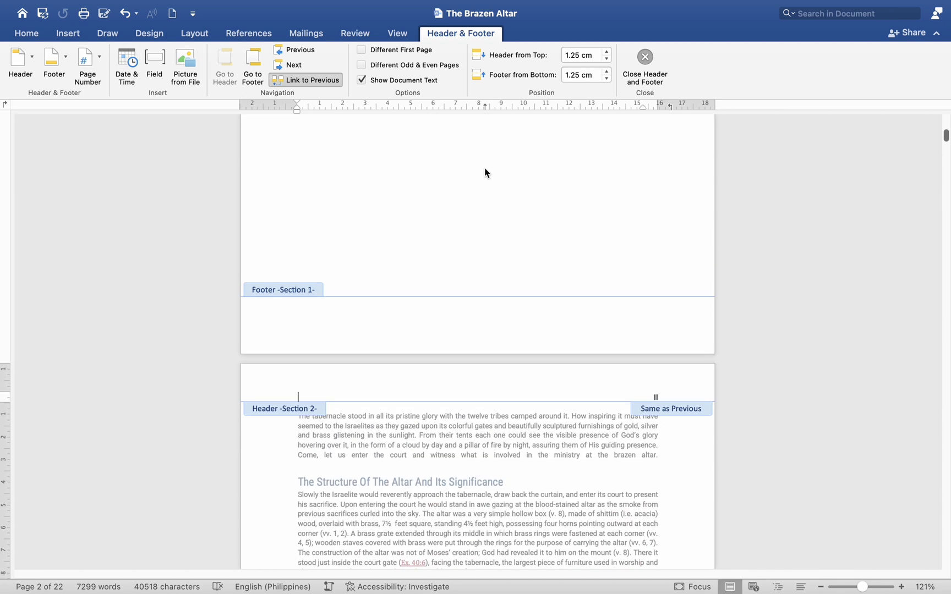
{"action": "left_click", "coordinate": [101, 57]}
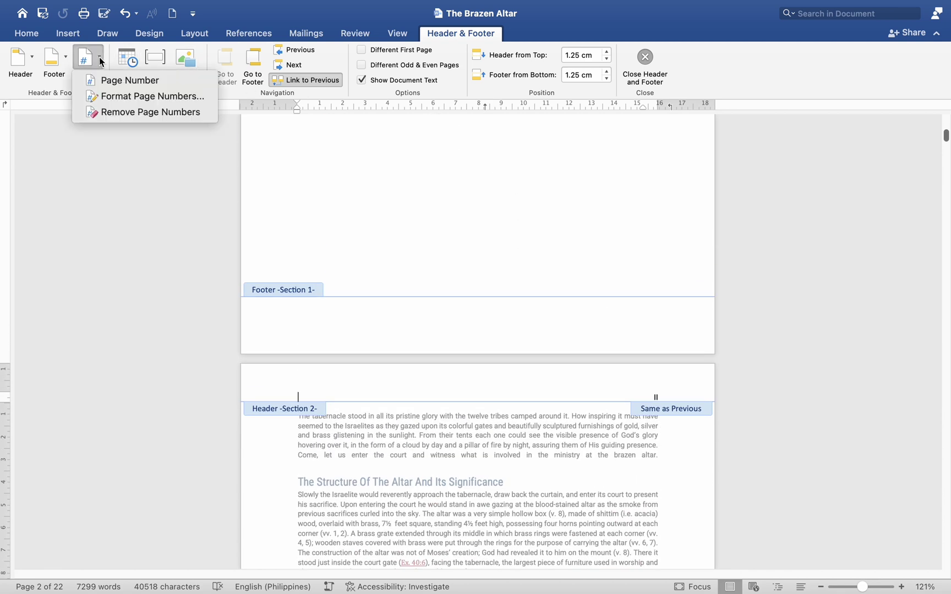
{"action": "left_click", "coordinate": [128, 96]}
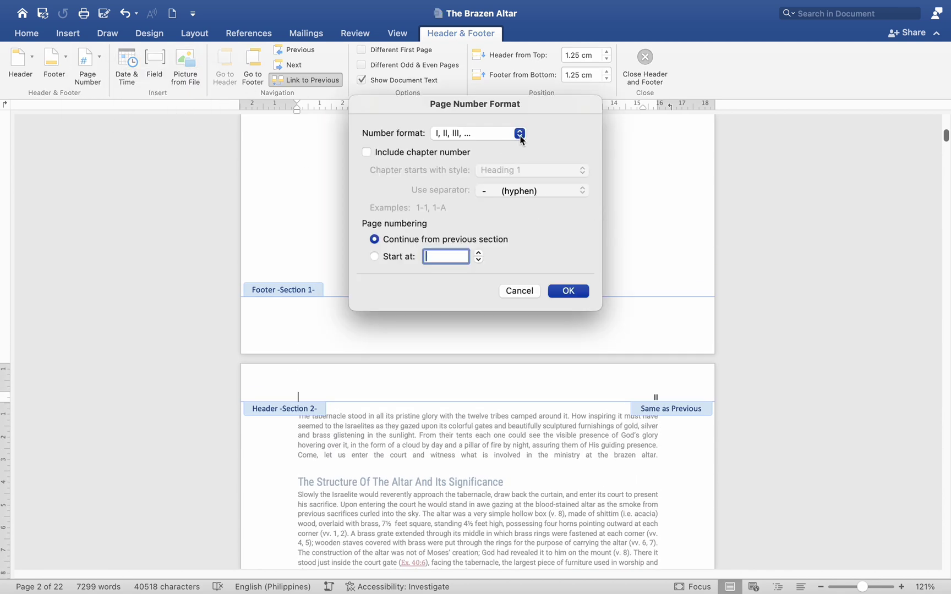
{"action": "left_click", "coordinate": [520, 140]}
{"action": "left_click", "coordinate": [463, 130]}
{"action": "left_click", "coordinate": [479, 254]}
{"action": "left_click", "coordinate": [567, 291]}
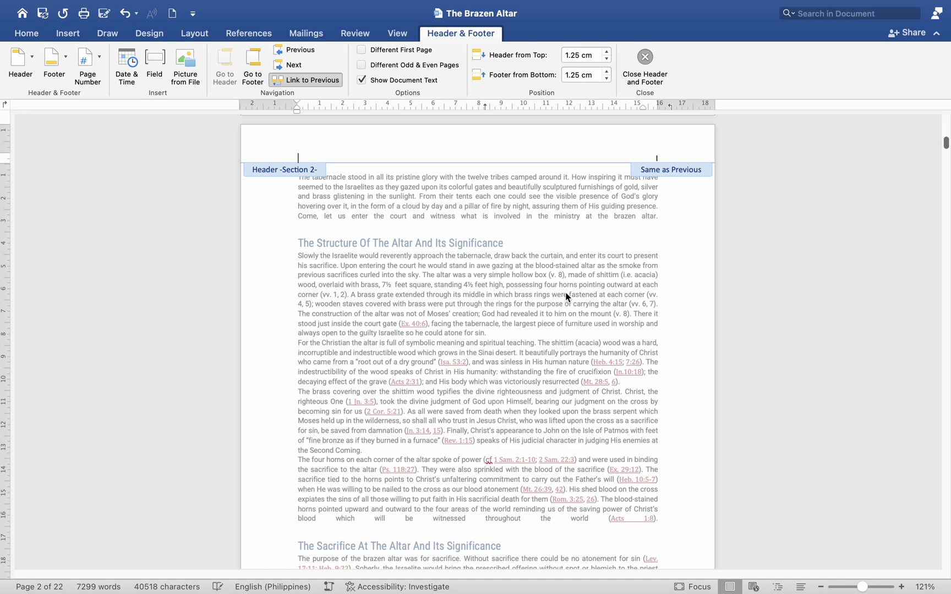
{"action": "scroll", "coordinate": [469, 259], "scroll_direction": "up", "scroll_amount": 10}
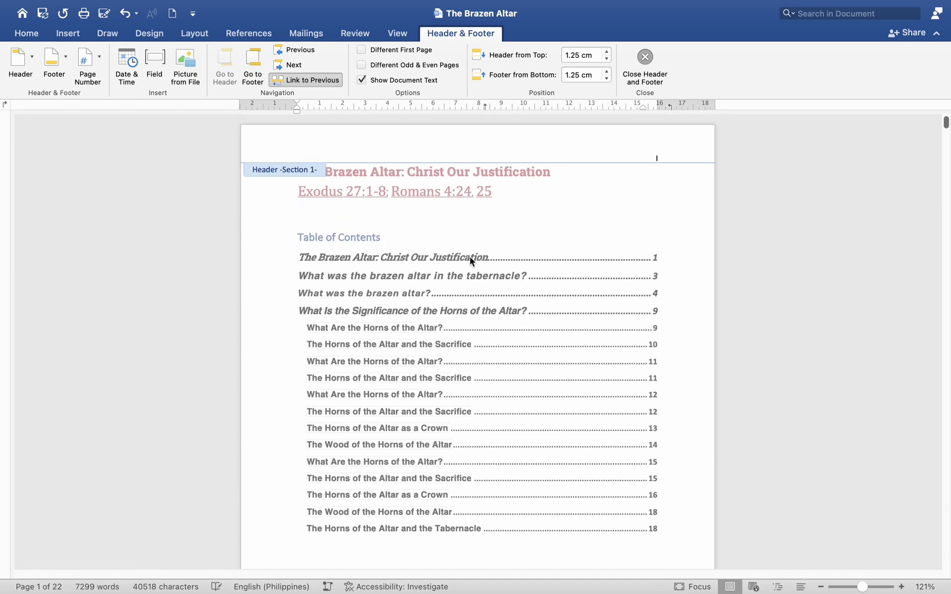
{"action": "scroll", "coordinate": [472, 261], "scroll_direction": "down", "scroll_amount": 10}
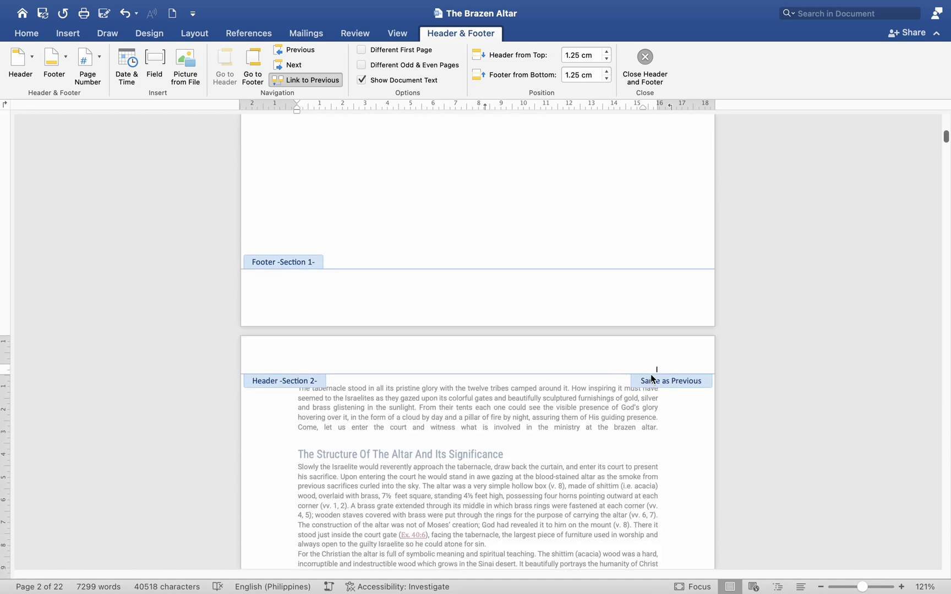
{"action": "scroll", "coordinate": [651, 379], "scroll_direction": "down", "scroll_amount": 12}
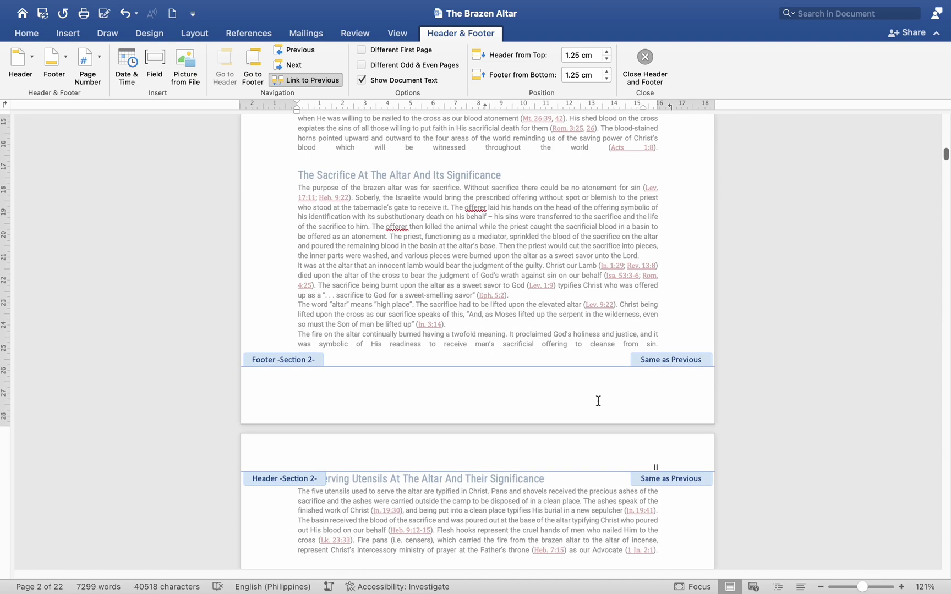
{"action": "scroll", "coordinate": [571, 321], "scroll_direction": "up", "scroll_amount": 20}
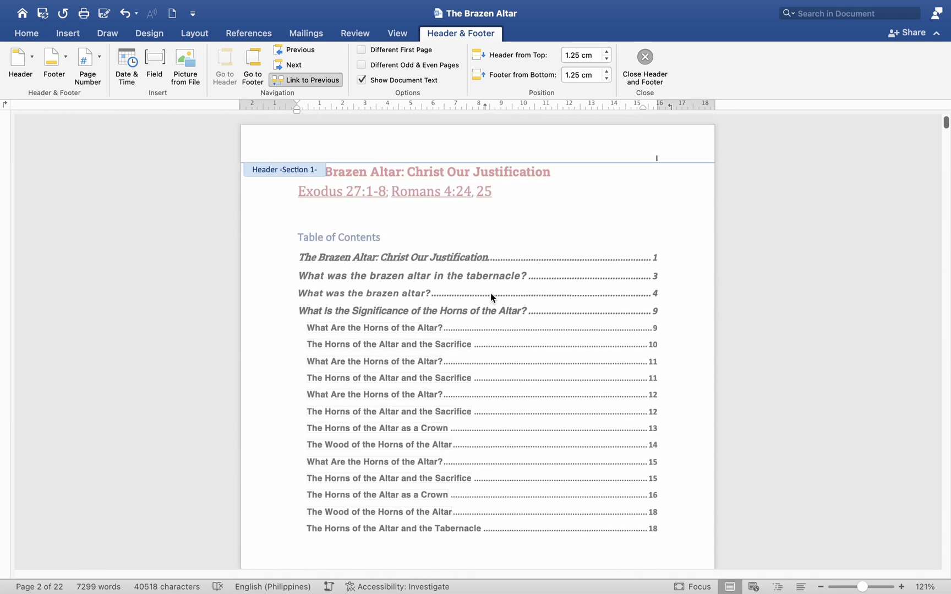
Close the header and update only the table of contents page numbers, running the update twice
{"action": "double_click", "coordinate": [491, 294]}
{"action": "left_click", "coordinate": [246, 33]}
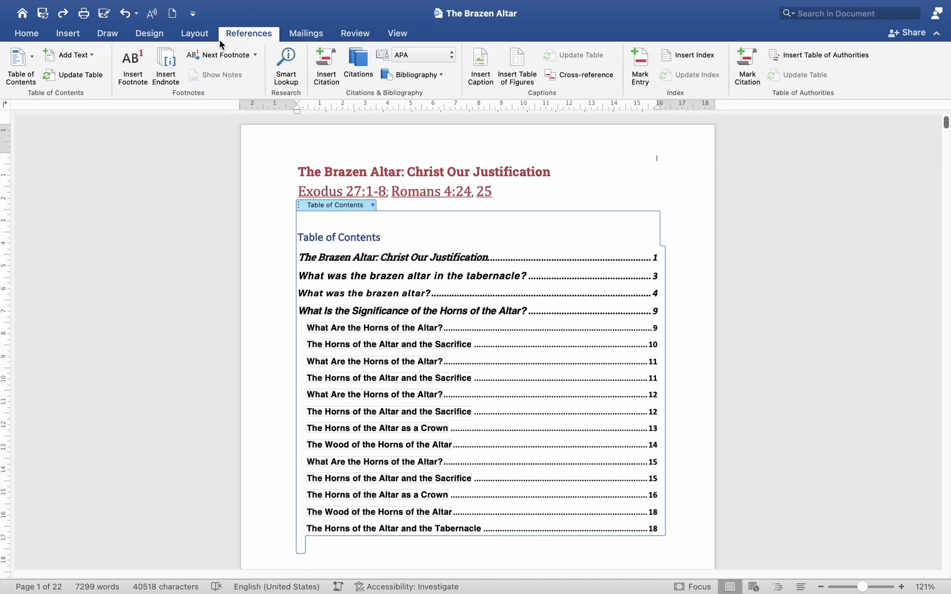
{"action": "left_click", "coordinate": [90, 81]}
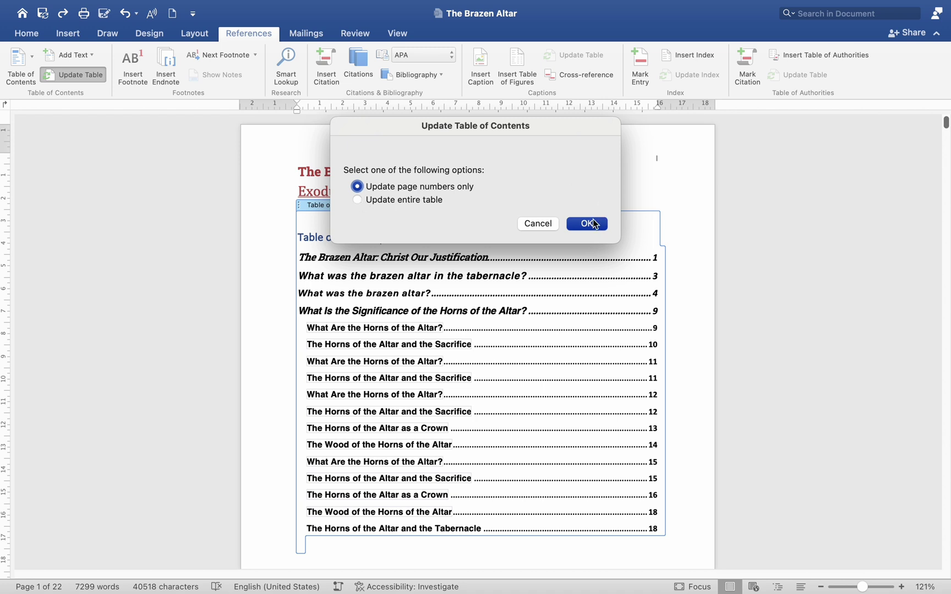
{"action": "left_click", "coordinate": [593, 223]}
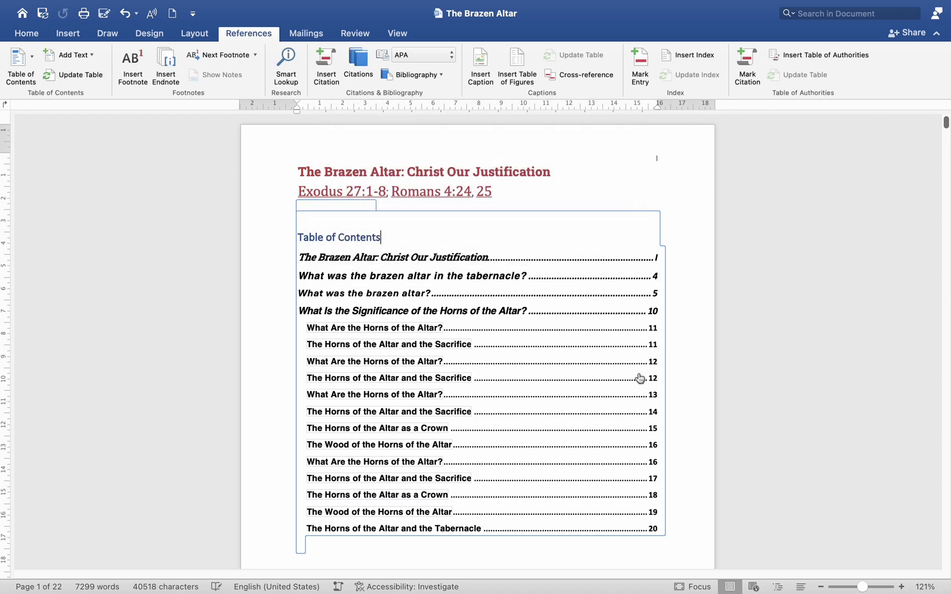
{"action": "left_click", "coordinate": [71, 76]}
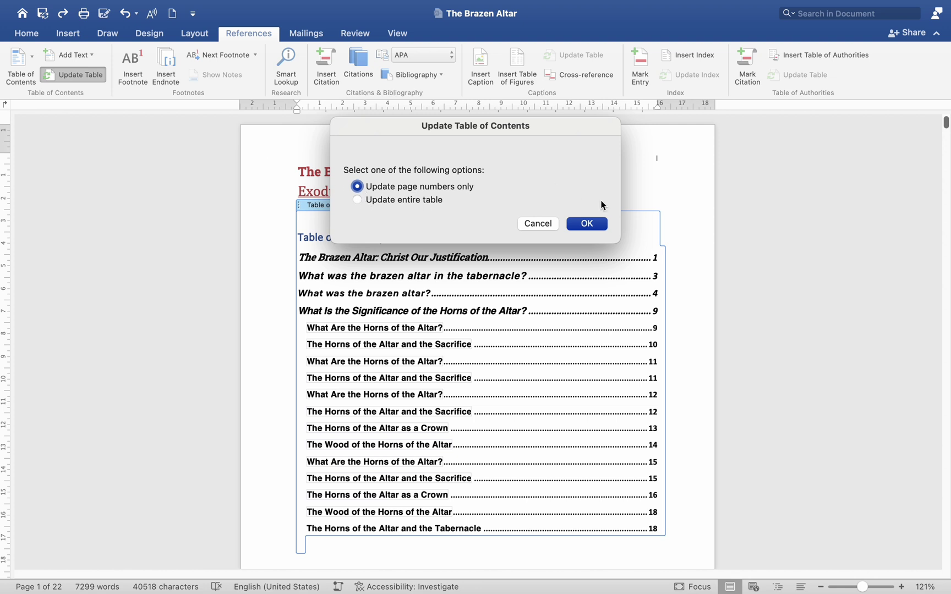
{"action": "left_click", "coordinate": [587, 223]}
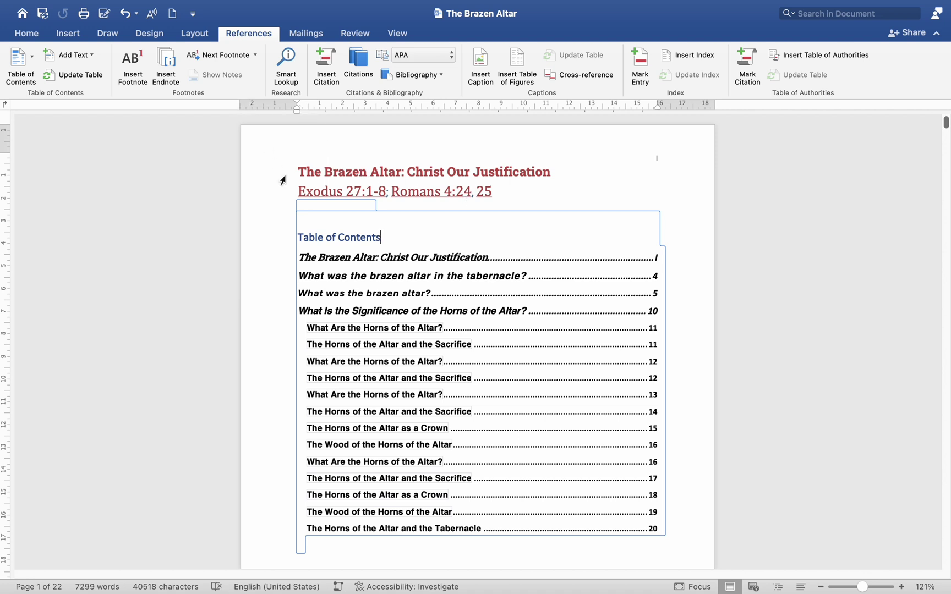
{"action": "scroll", "coordinate": [638, 397], "scroll_direction": "down", "scroll_amount": 1}
{"action": "scroll", "coordinate": [638, 397], "scroll_direction": "up", "scroll_amount": 1}
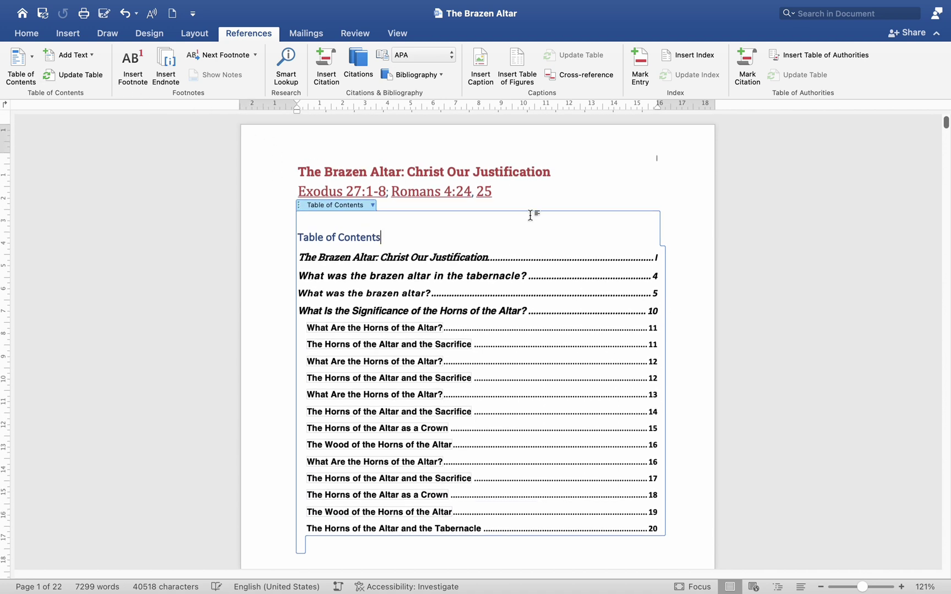